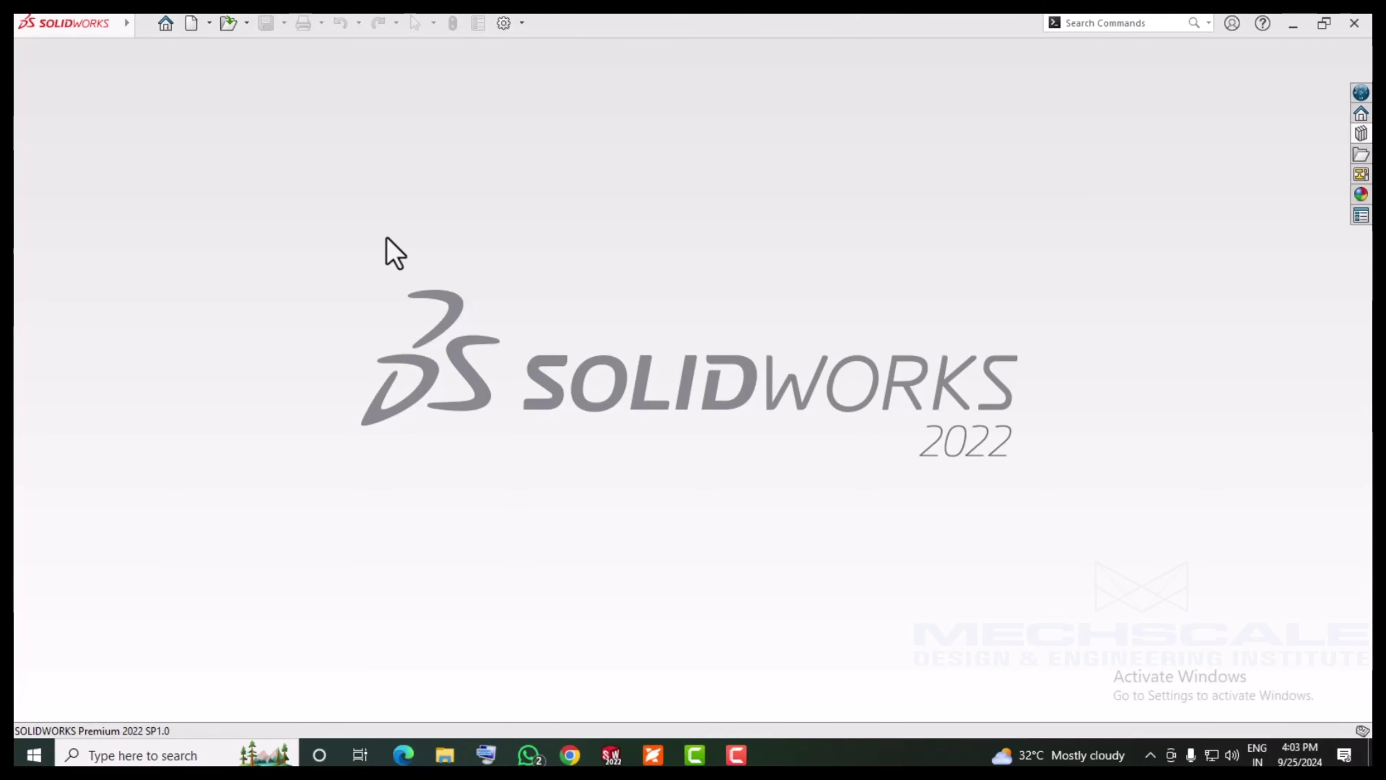
# Create a new blank part, Part7, then open and cancel its colour appearance editor
pyautogui.click(191, 23)
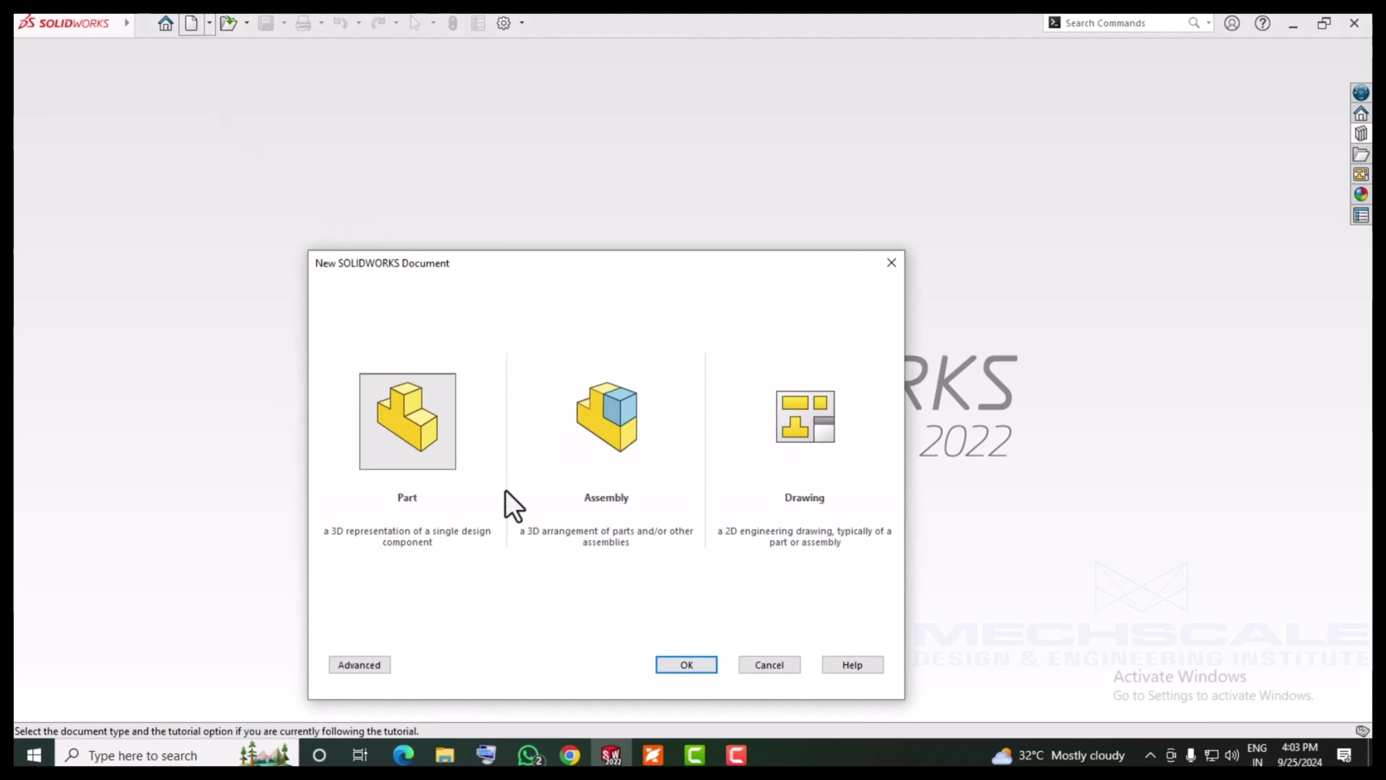
pyautogui.click(685, 665)
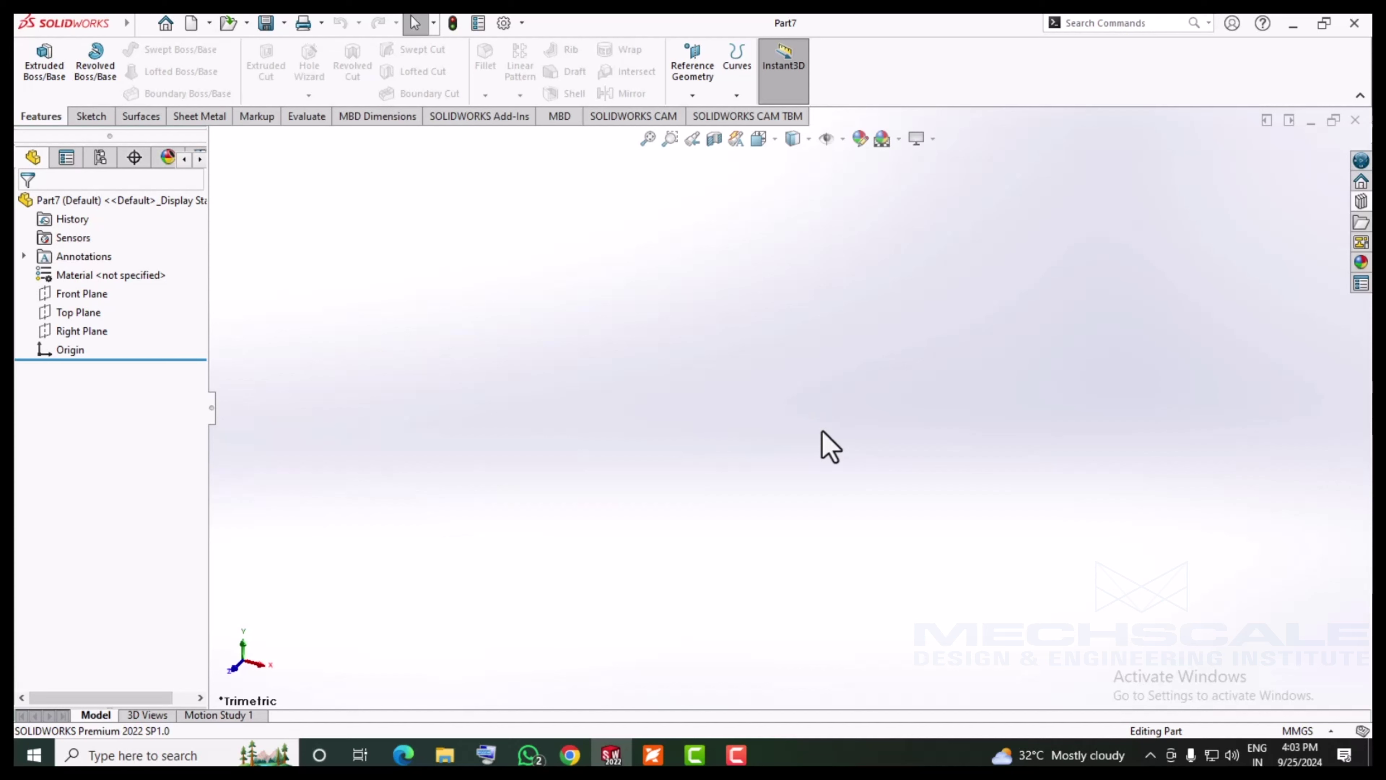
pyautogui.click(860, 140)
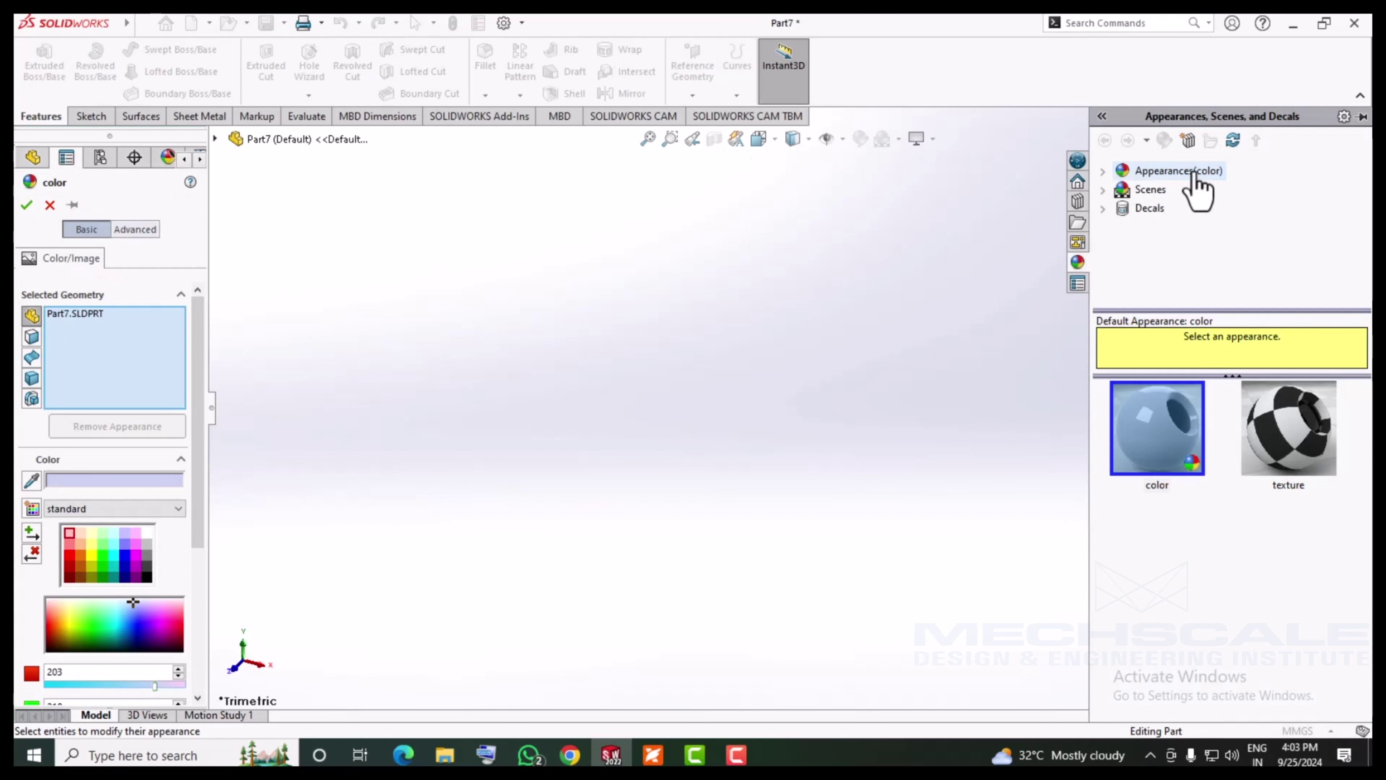
pyautogui.click(1103, 171)
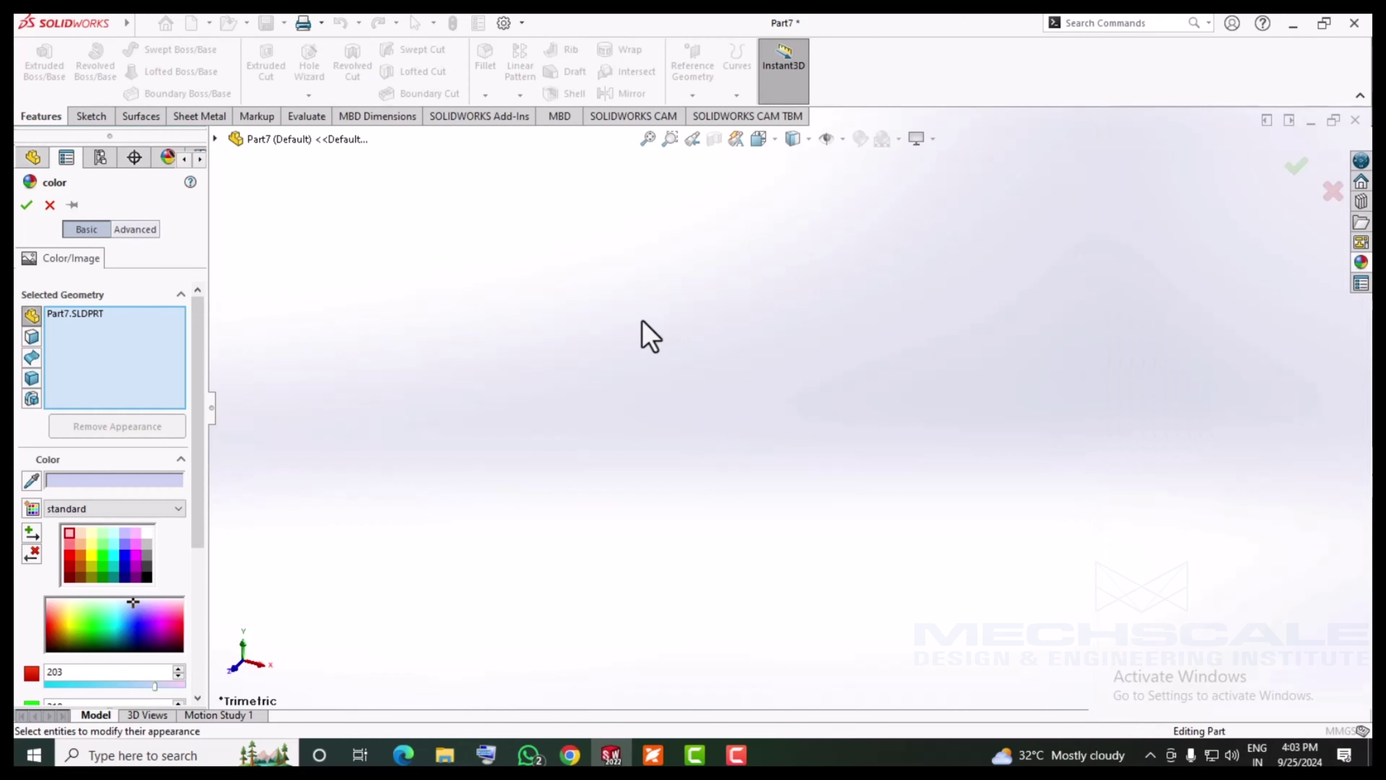
pyautogui.click(50, 205)
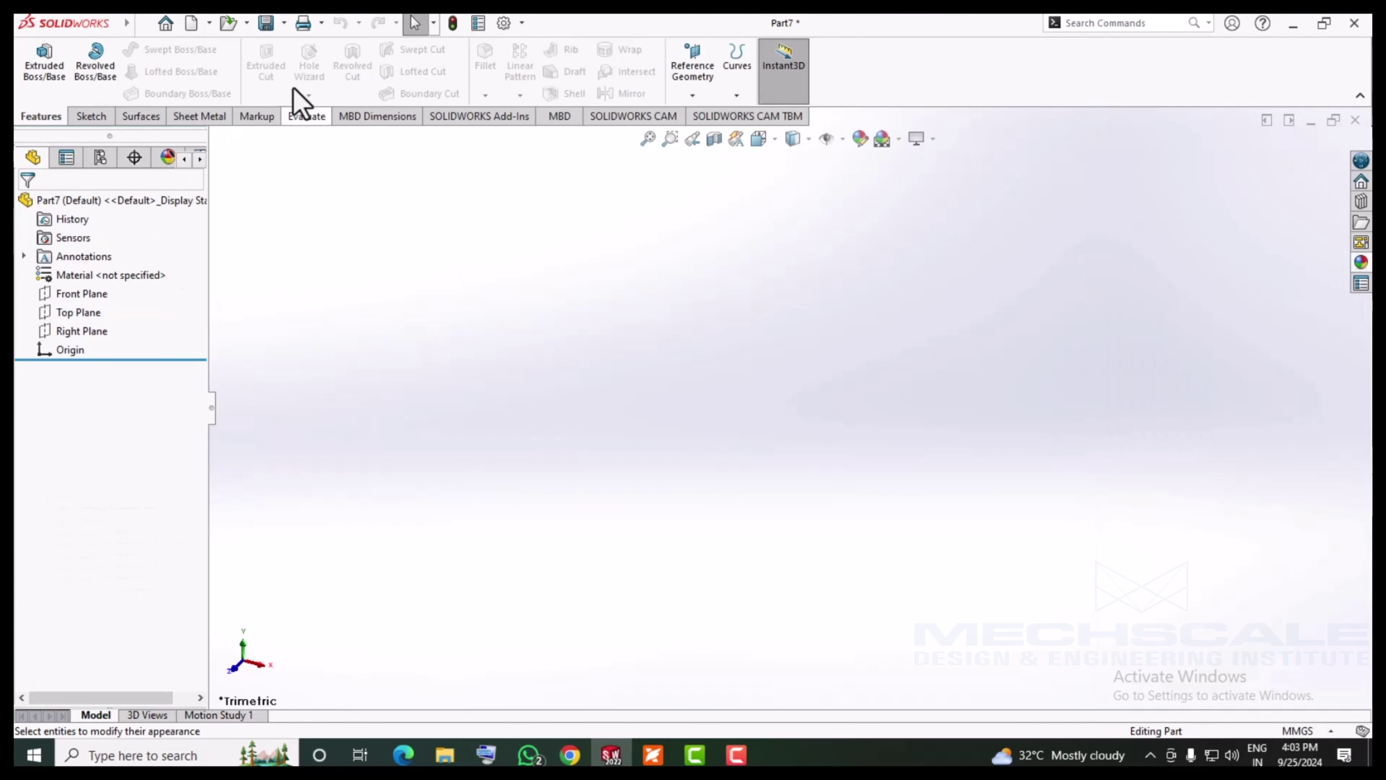
# Open Part3 from the Desktop and orbit and zoom to inspect the stepped shaft
pyautogui.click(228, 24)
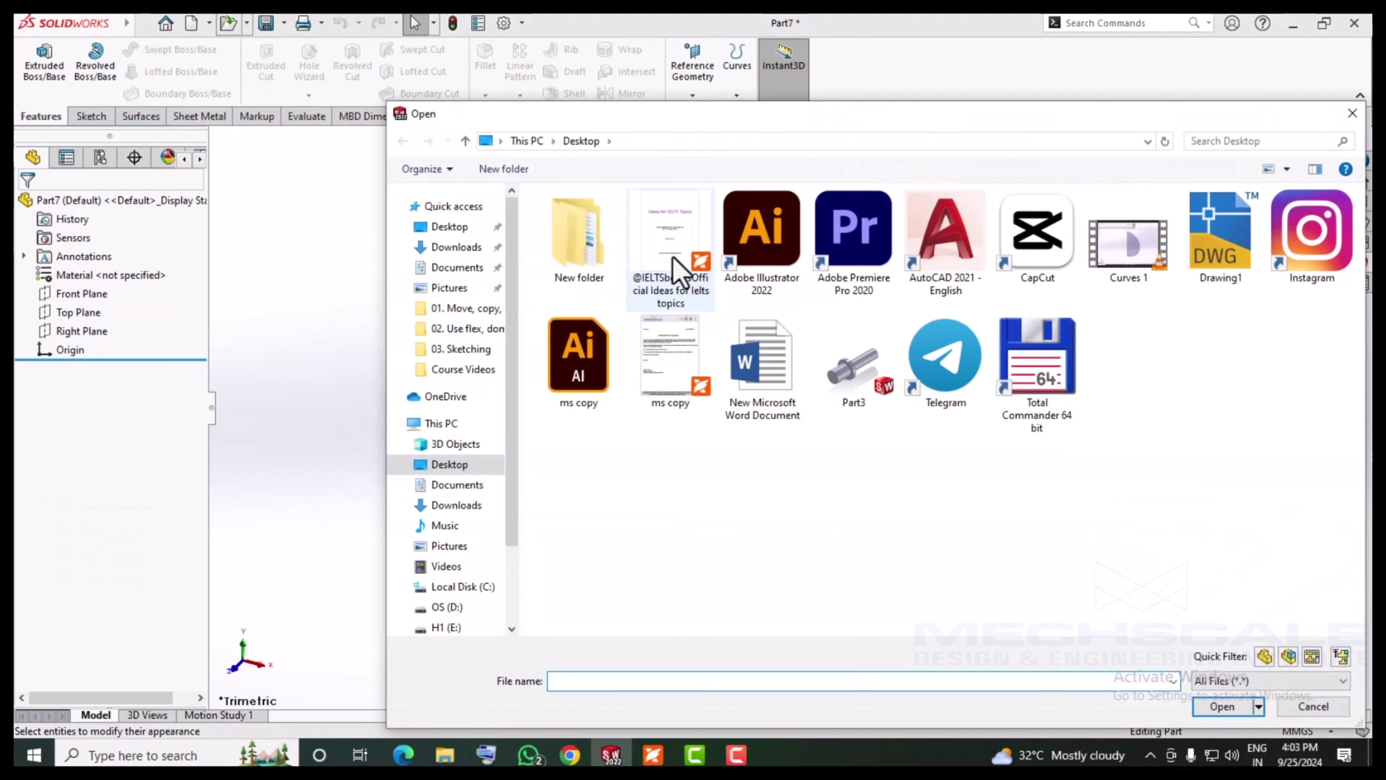
pyautogui.doubleClick(865, 371)
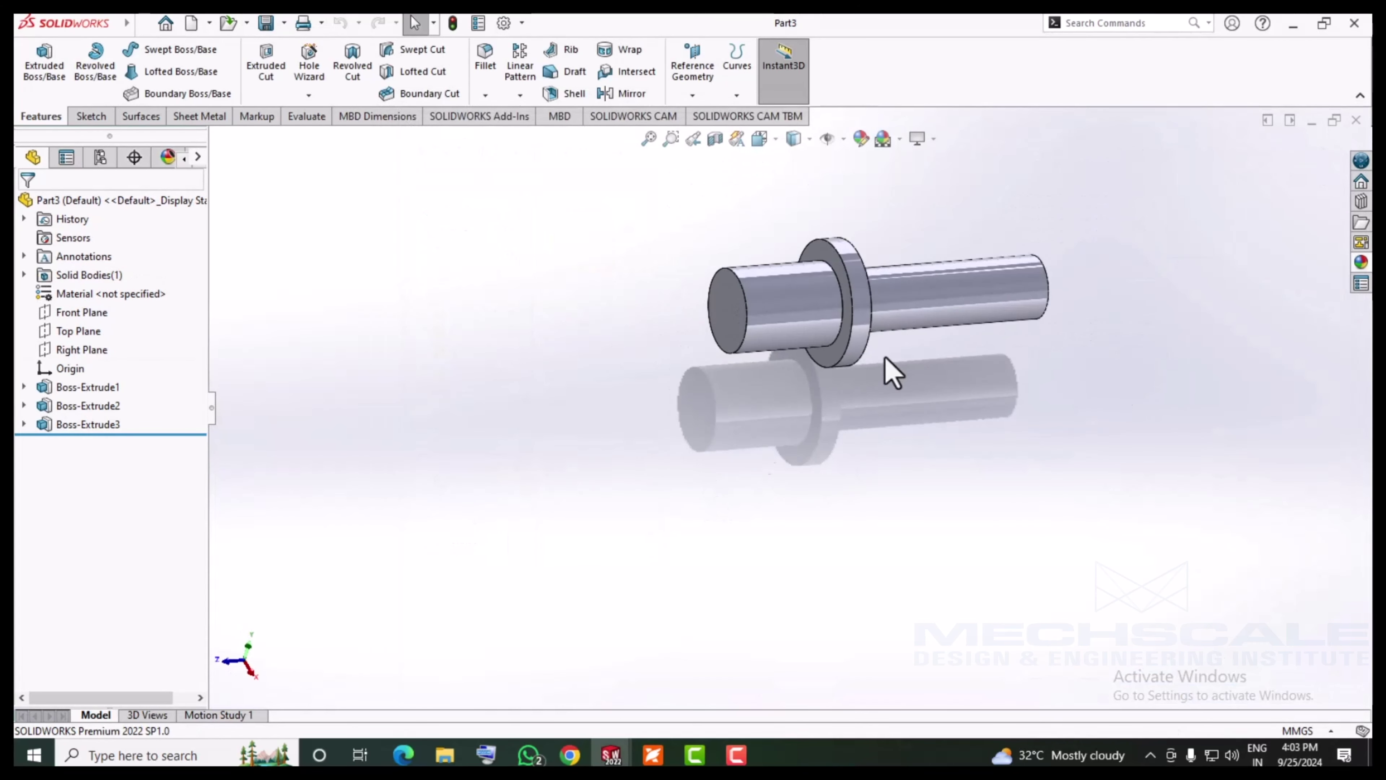
pyautogui.moveTo(922, 272)
pyautogui.mouseDown(button='middle')
pyautogui.moveTo(619, 459)
pyautogui.moveTo(650, 434)
pyautogui.moveTo(628, 410)
pyautogui.mouseUp(button='middle')
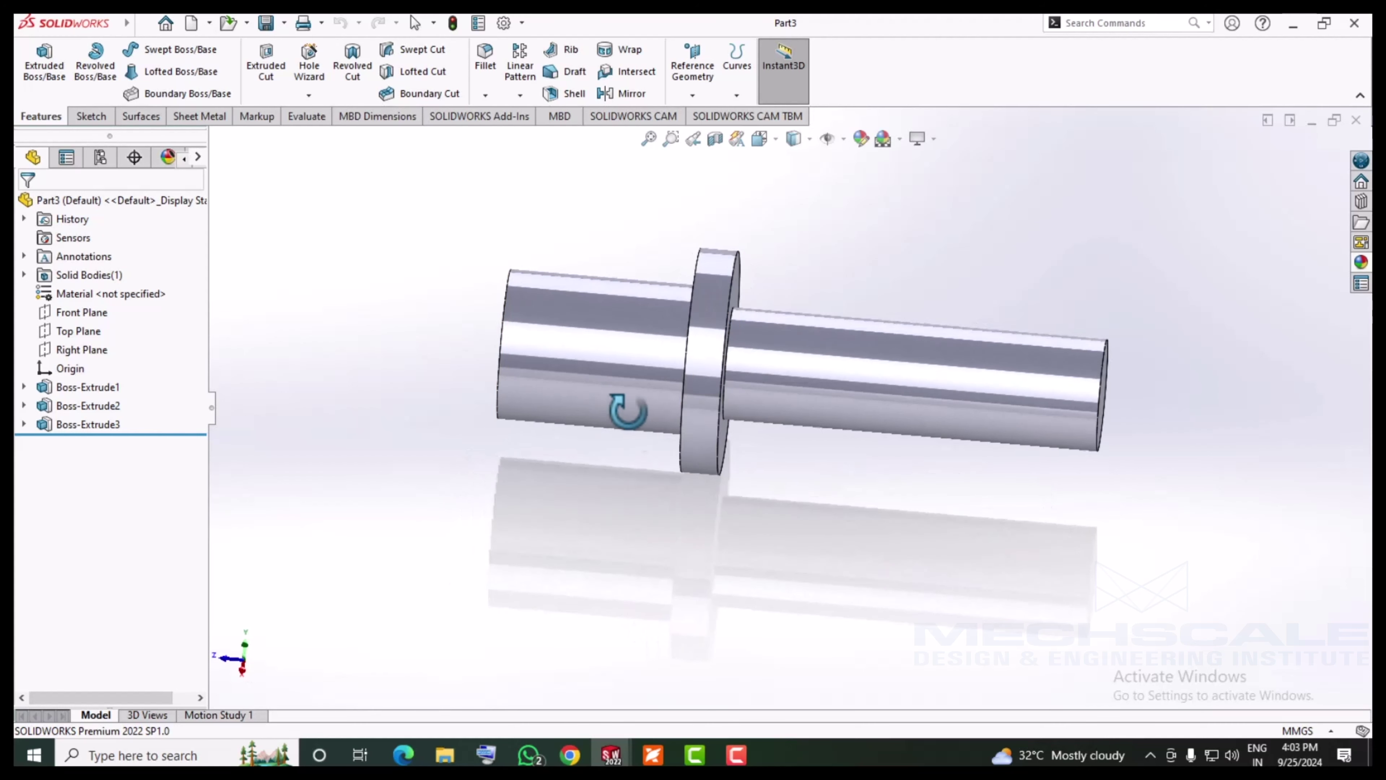
pyautogui.scroll(-2, 821, 279)
pyautogui.scroll(-2, 822, 279)
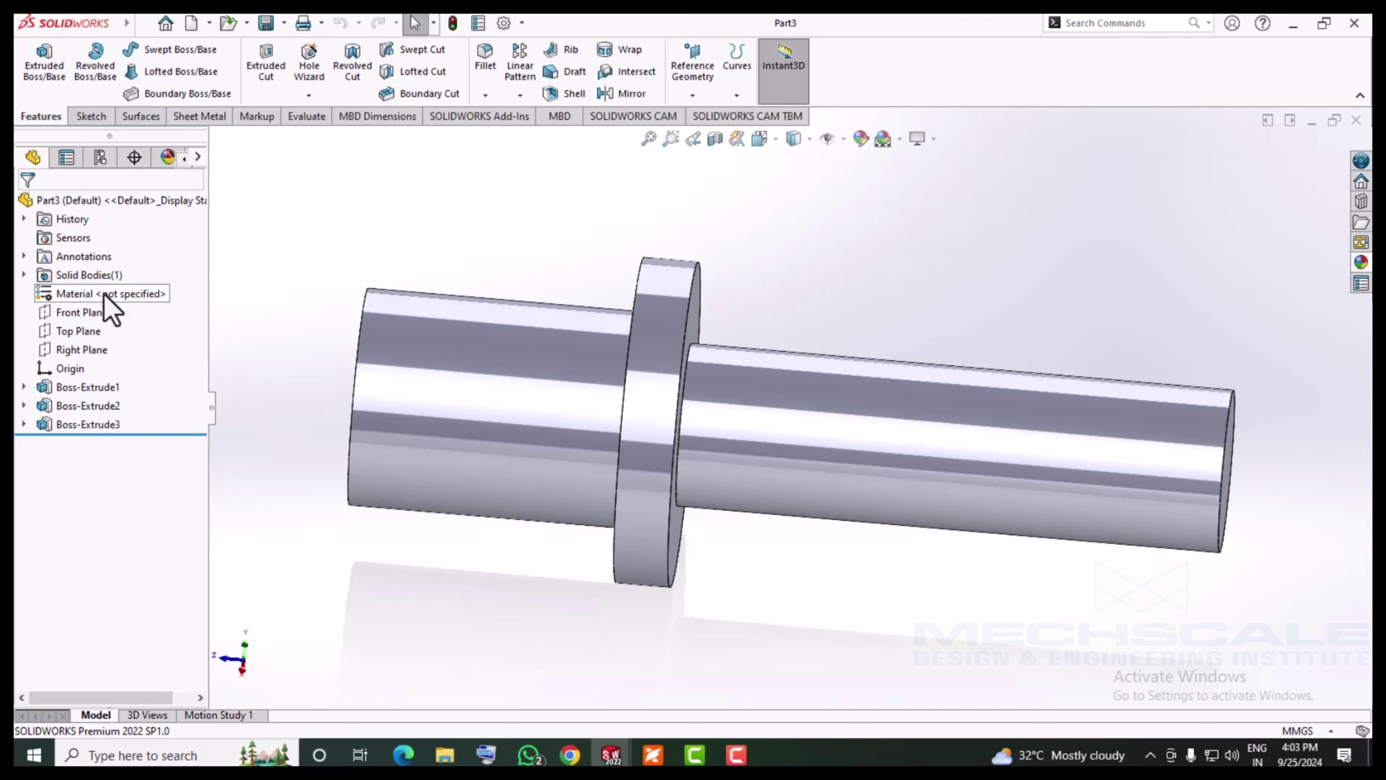
pyautogui.rightClick(130, 300)
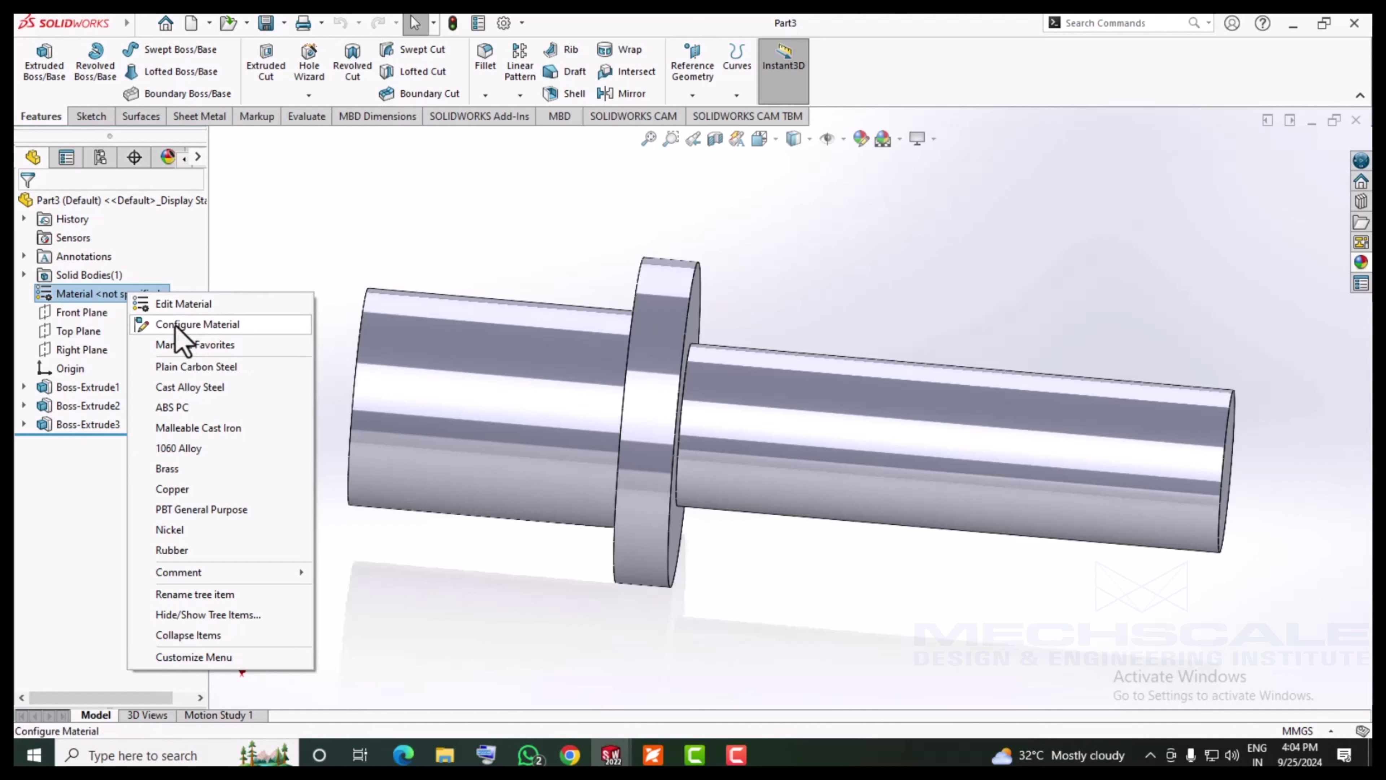
pyautogui.click(204, 328)
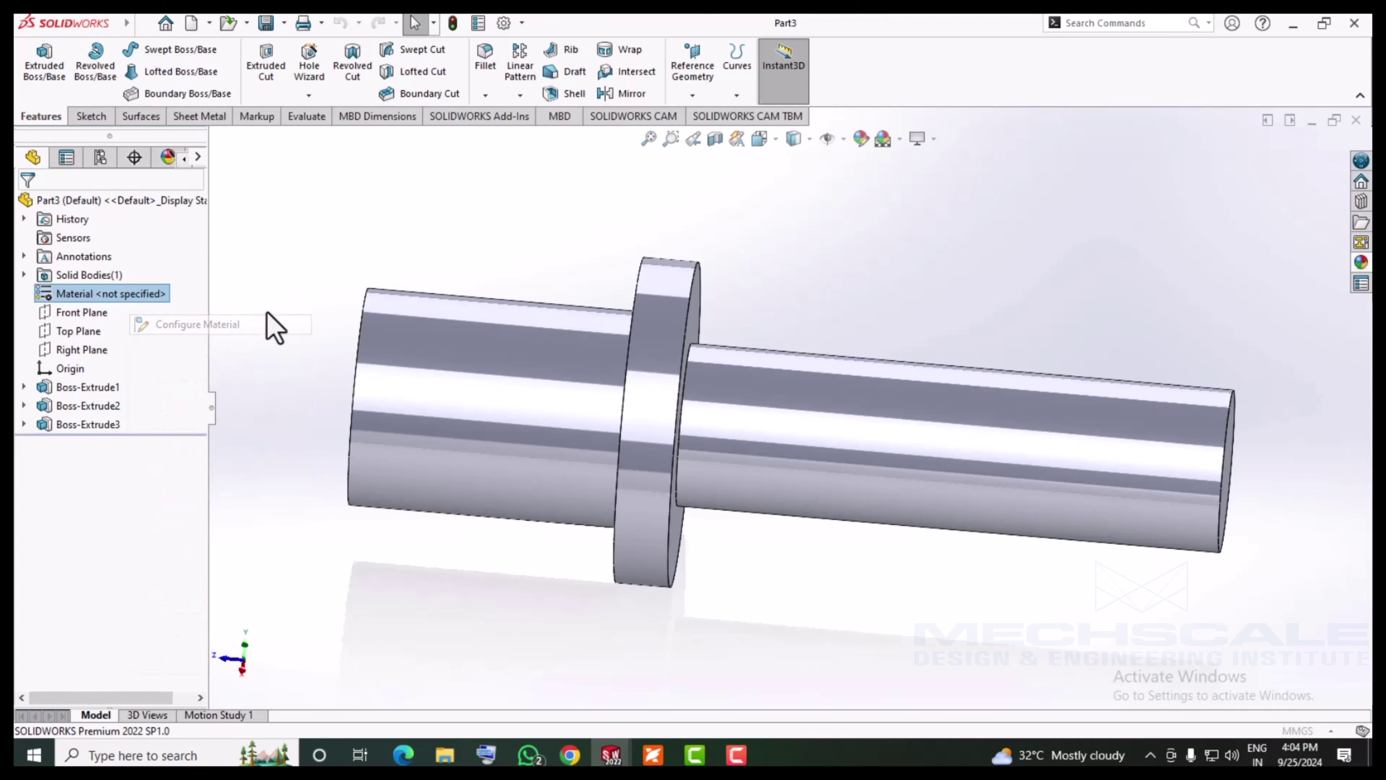
pyautogui.click(474, 187)
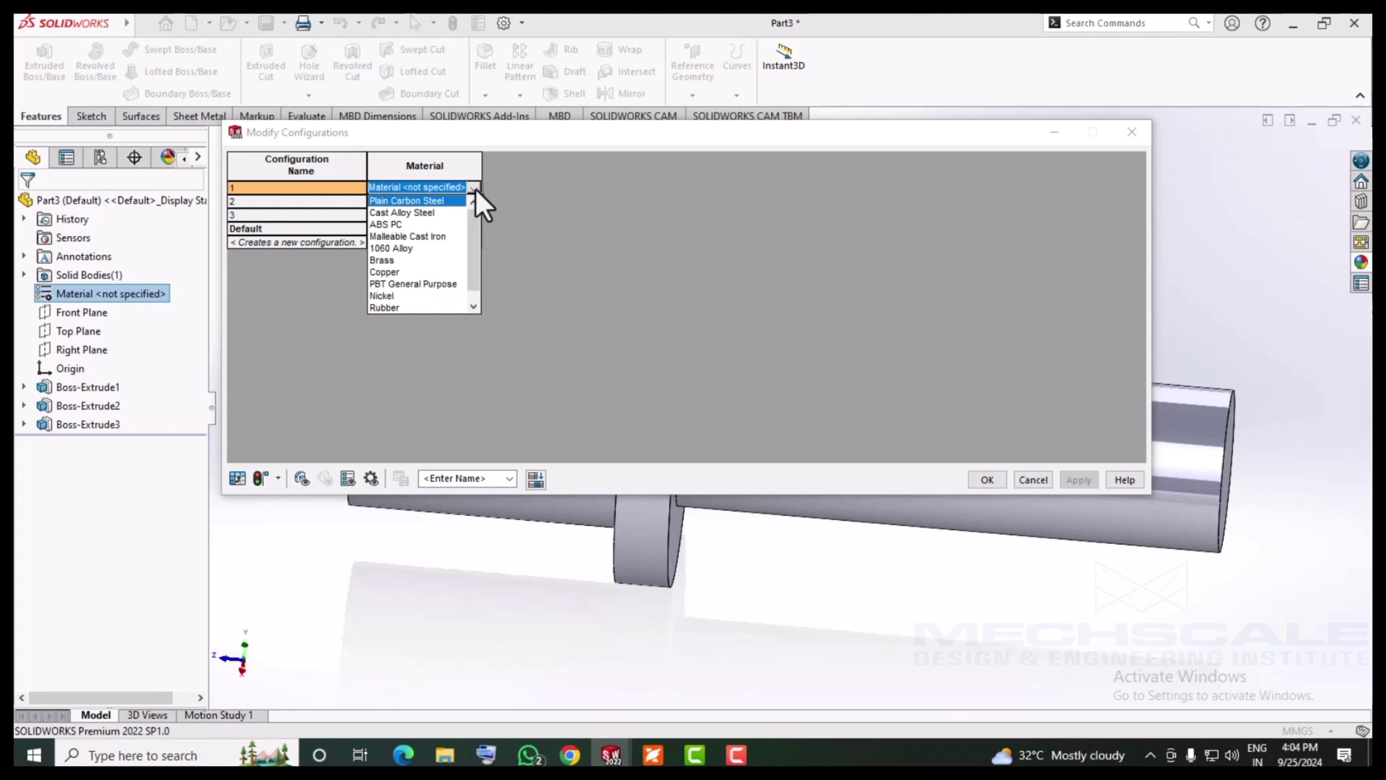
pyautogui.click(475, 188)
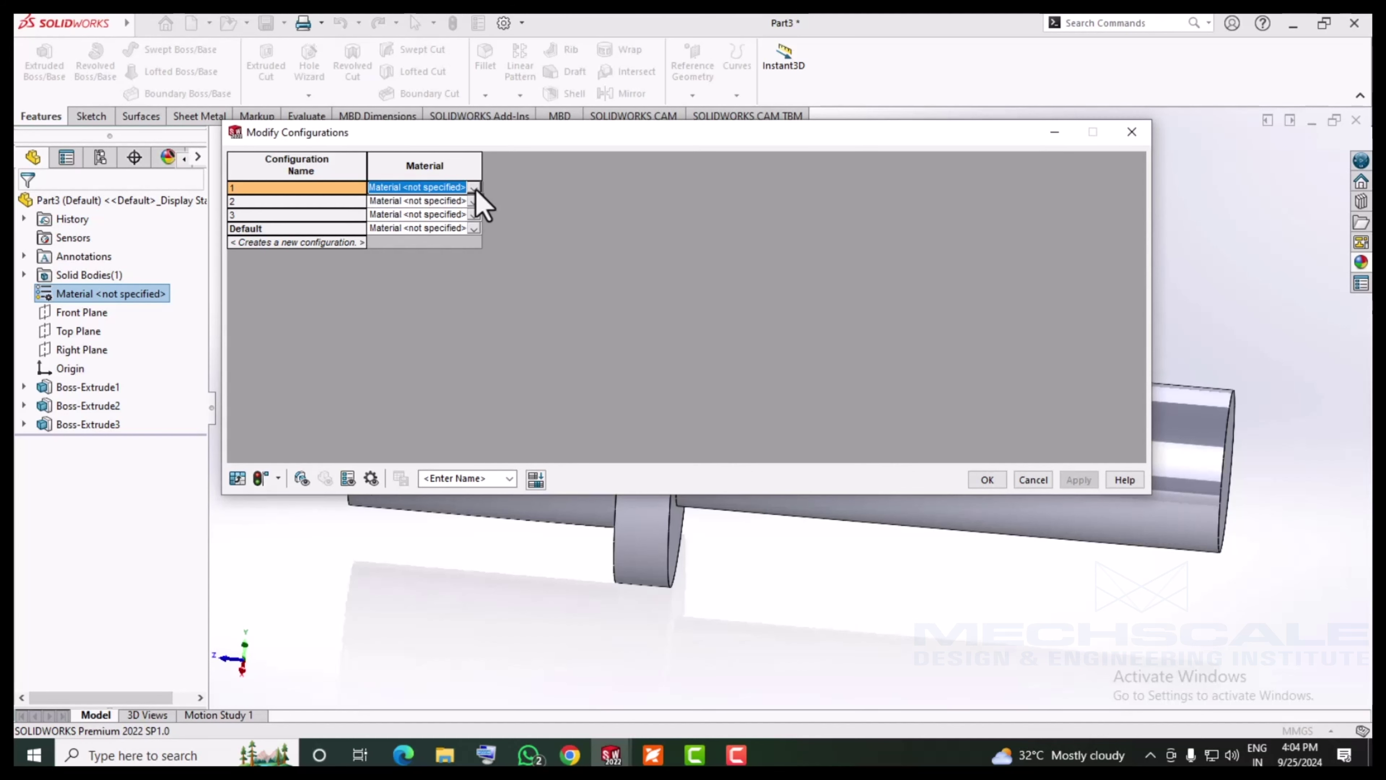
pyautogui.click(1033, 480)
# Open Edit Material and move and enlarge the material library window
pyautogui.rightClick(143, 299)
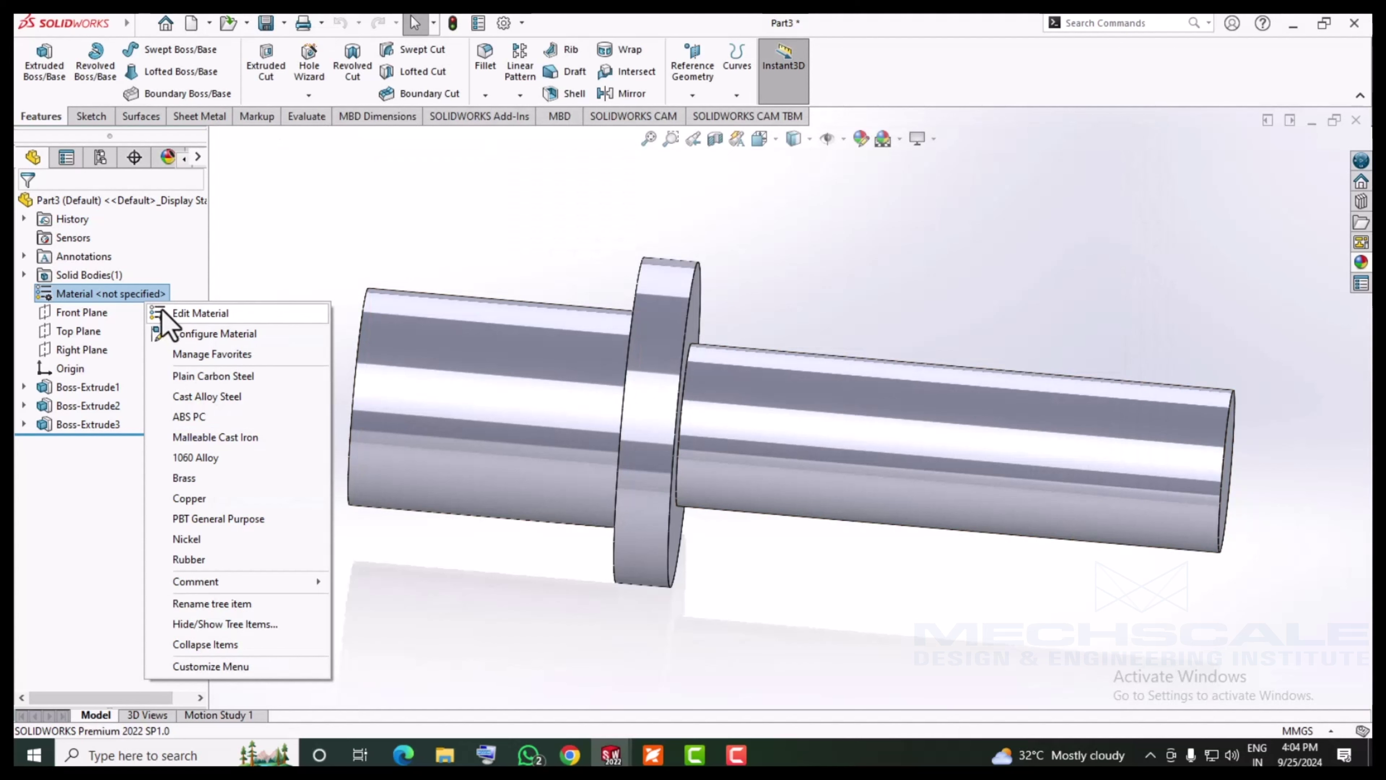
pyautogui.click(163, 313)
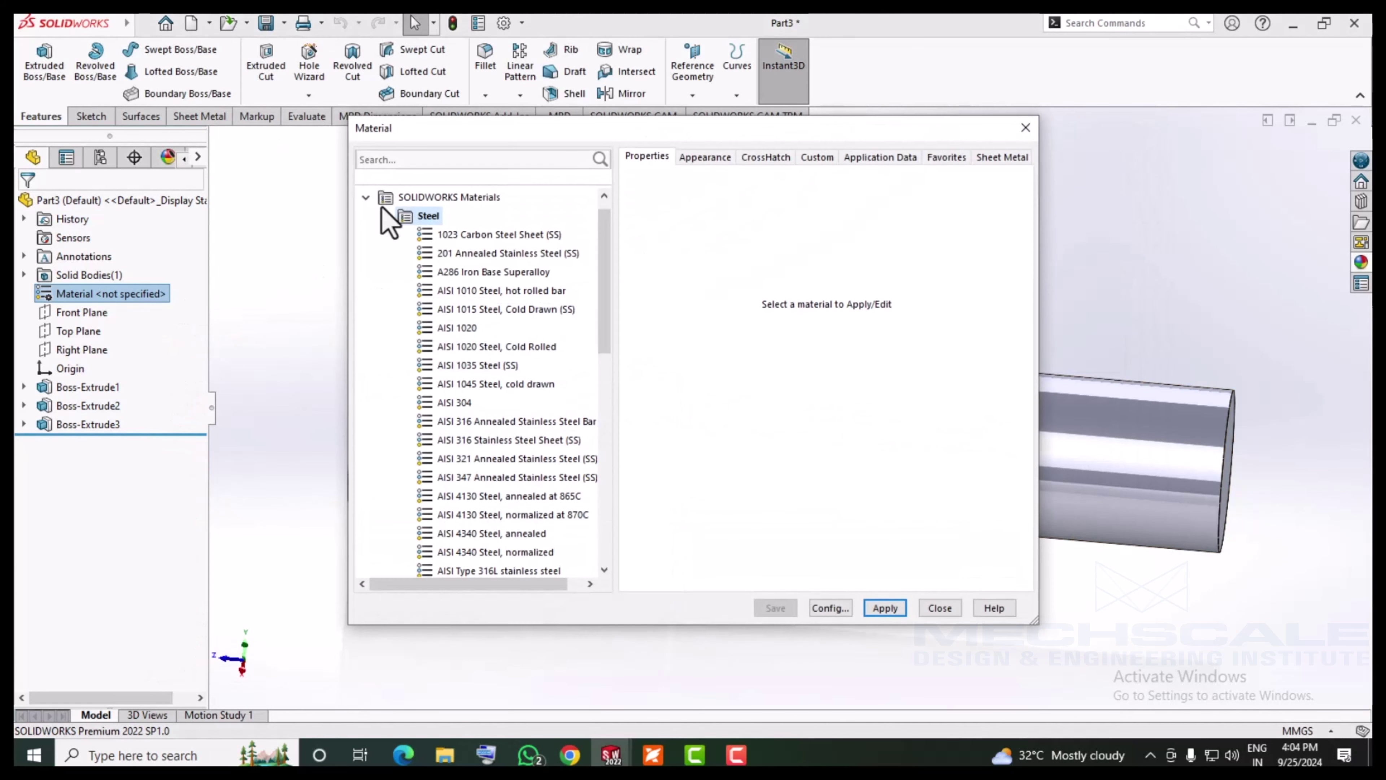
pyautogui.moveTo(404, 129); pyautogui.dragTo(219, 88)
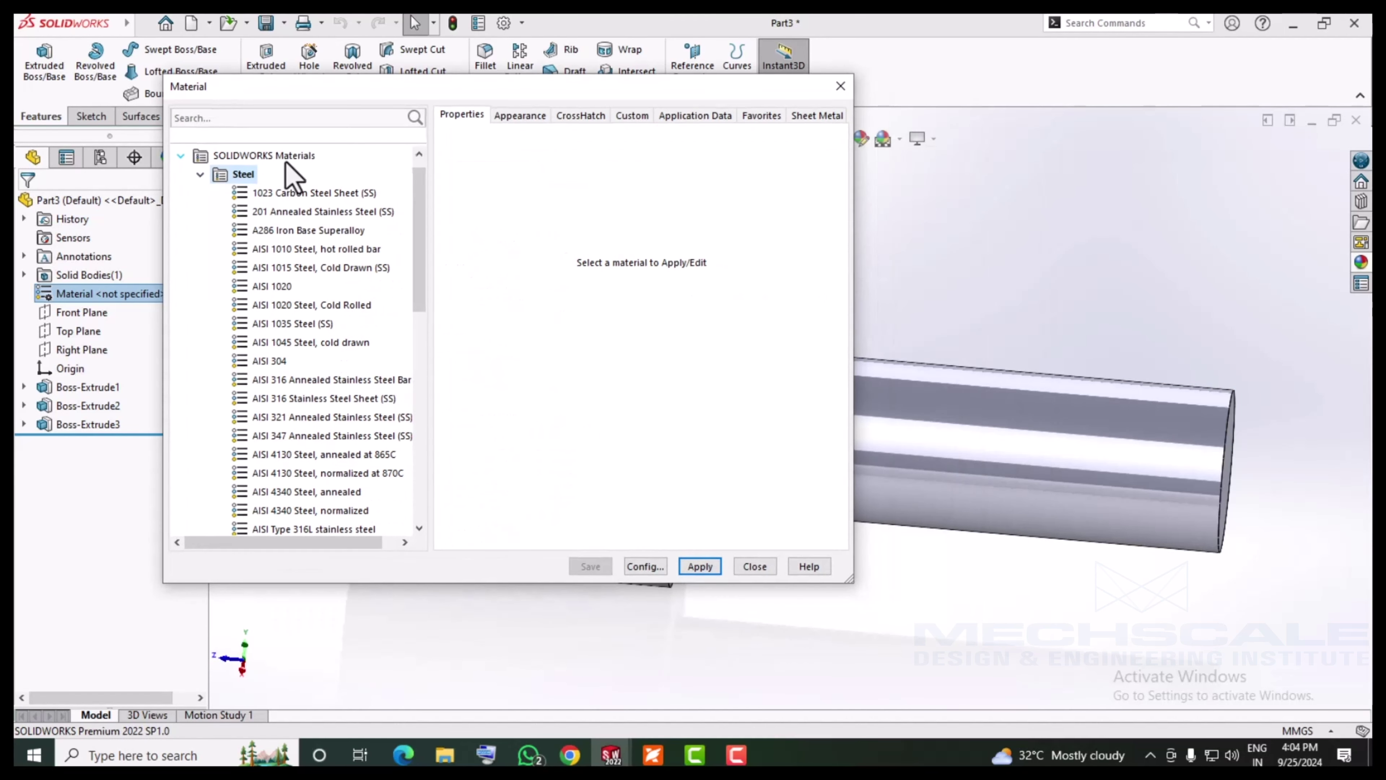
pyautogui.moveTo(850, 586); pyautogui.dragTo(1245, 710)
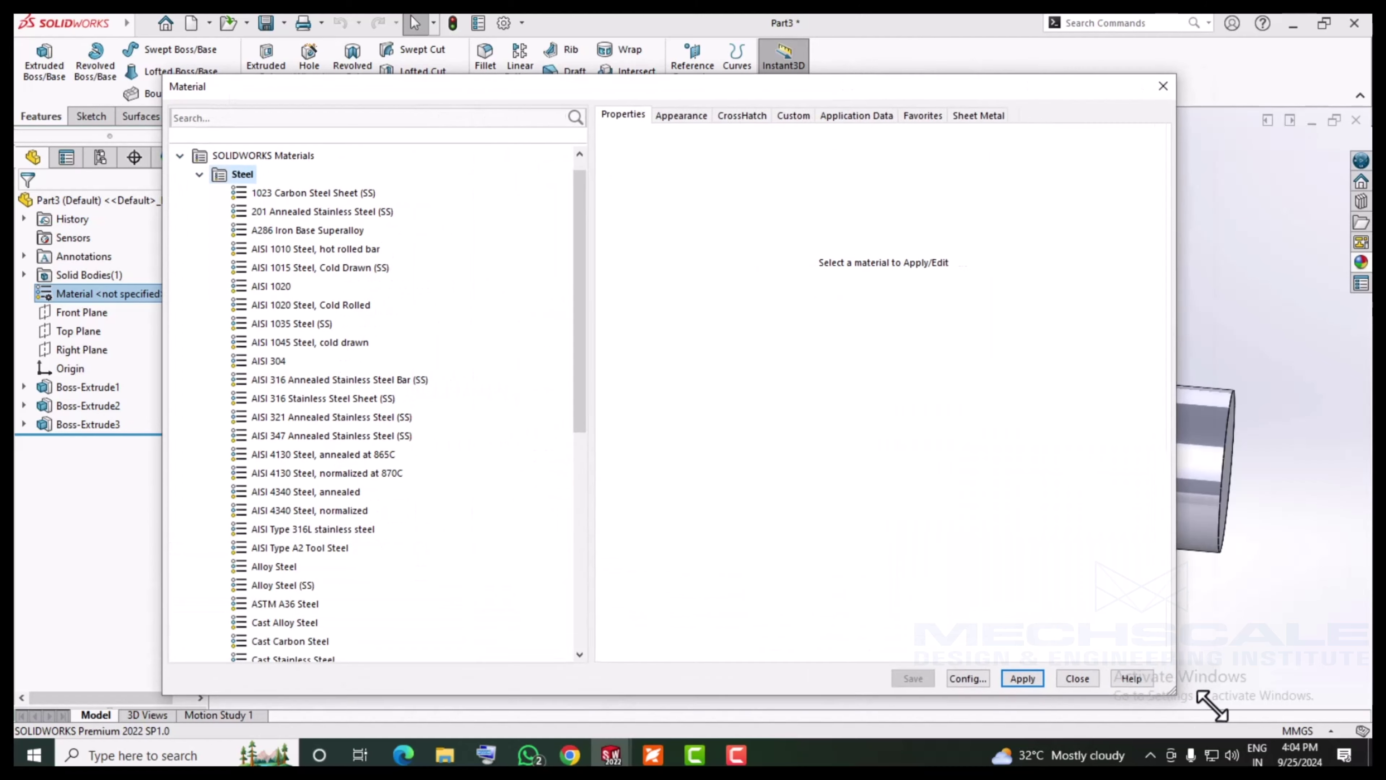
# Browse the Steel category, viewing AISI 304 then AISI 321 Annealed Stainless Steel properties
pyautogui.click(200, 175)
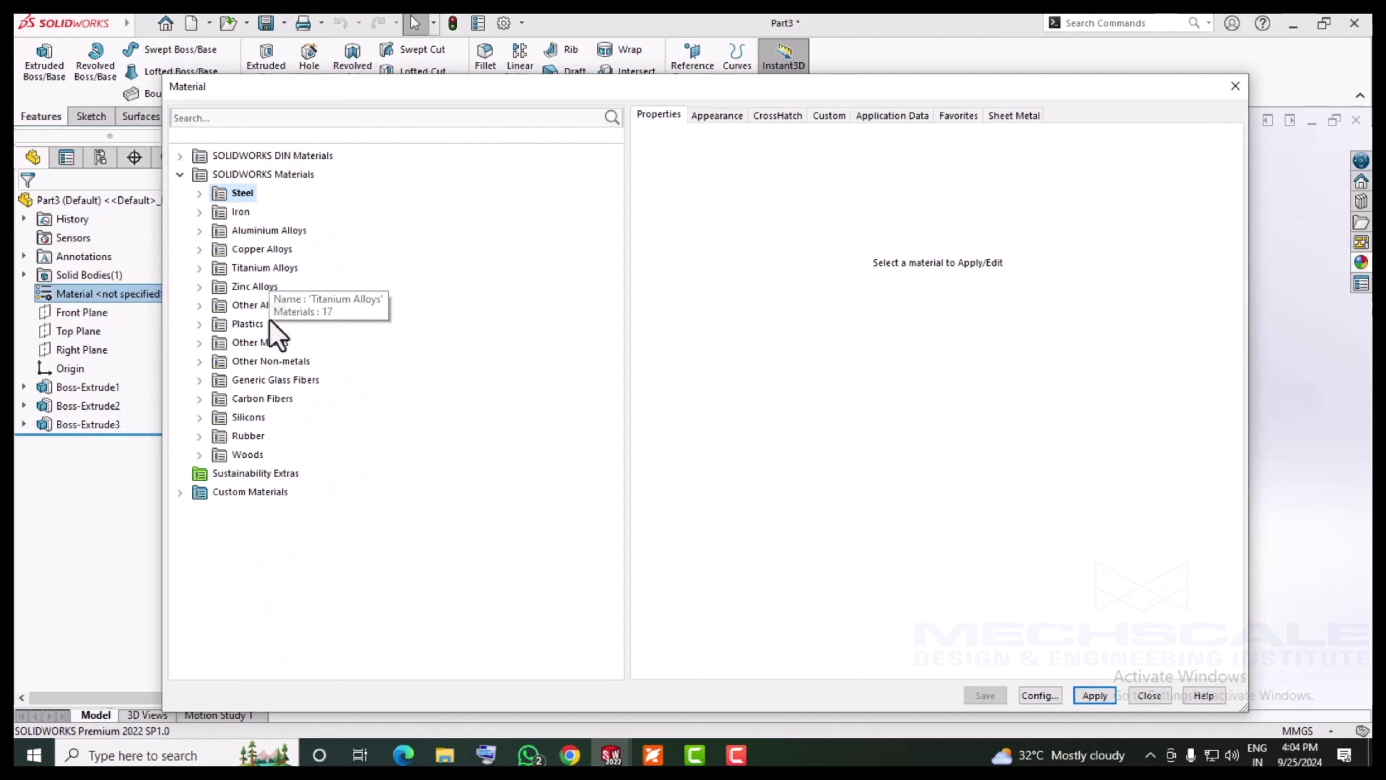
pyautogui.click(200, 196)
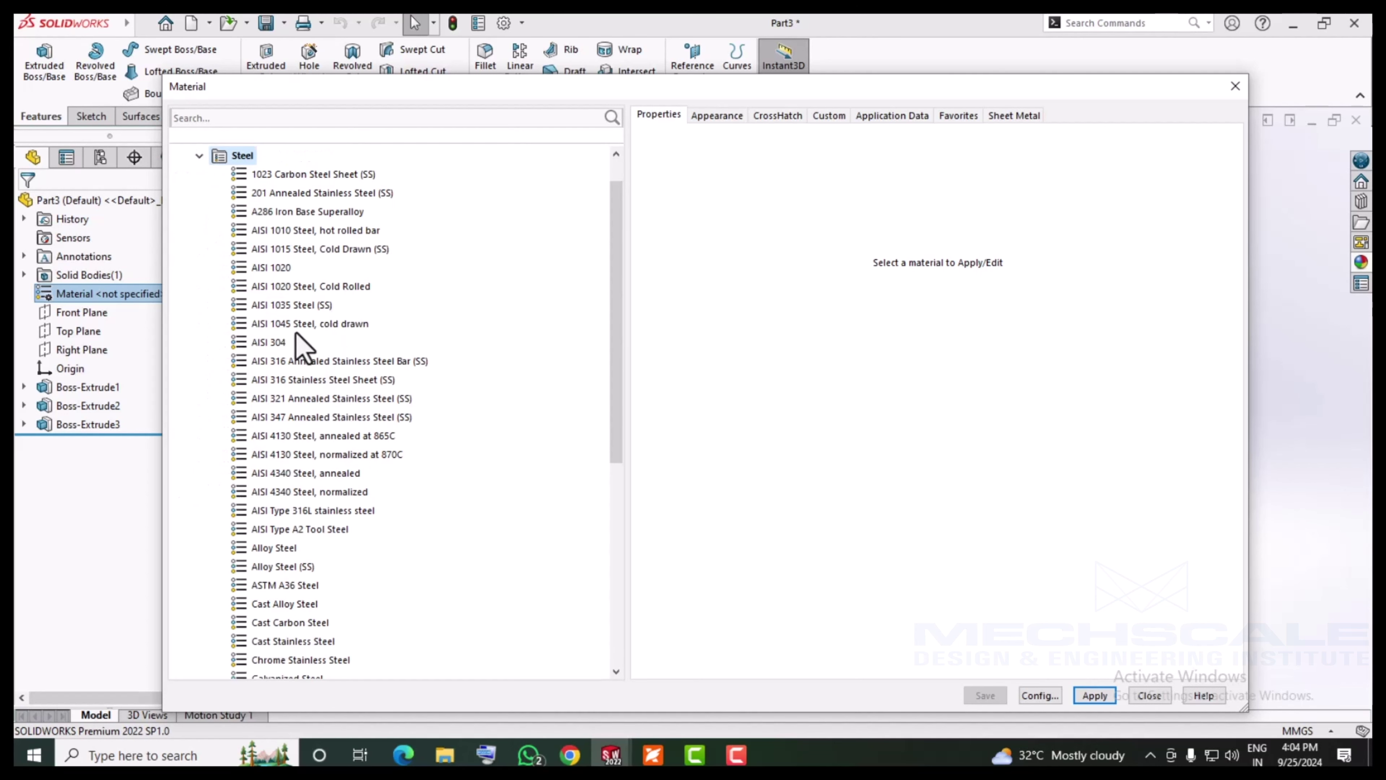
pyautogui.click(288, 341)
pyautogui.click(288, 399)
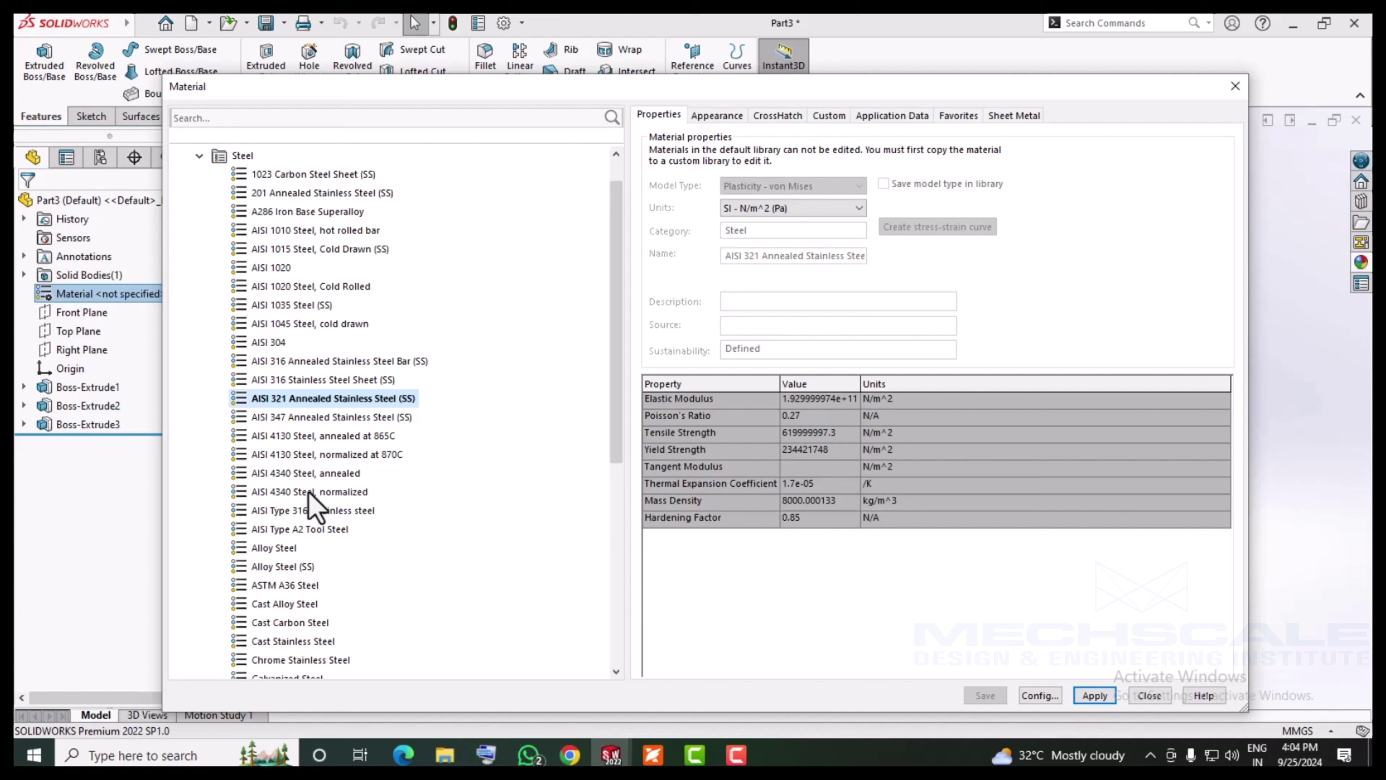
# Select Alloy Steel to show its 2.1e+11 N/m^2 modulus and 620422000 N/m^2 yield strength
pyautogui.click(281, 551)
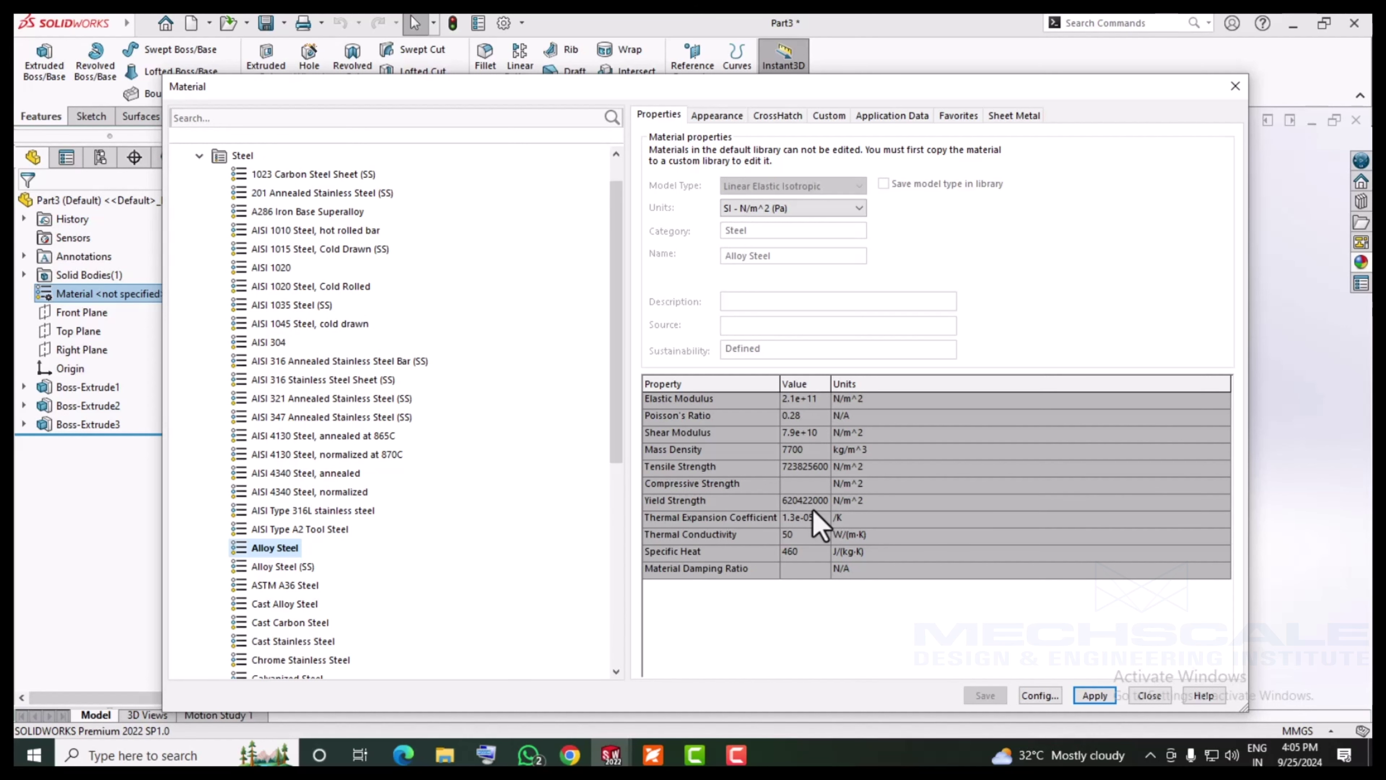
pyautogui.click(717, 116)
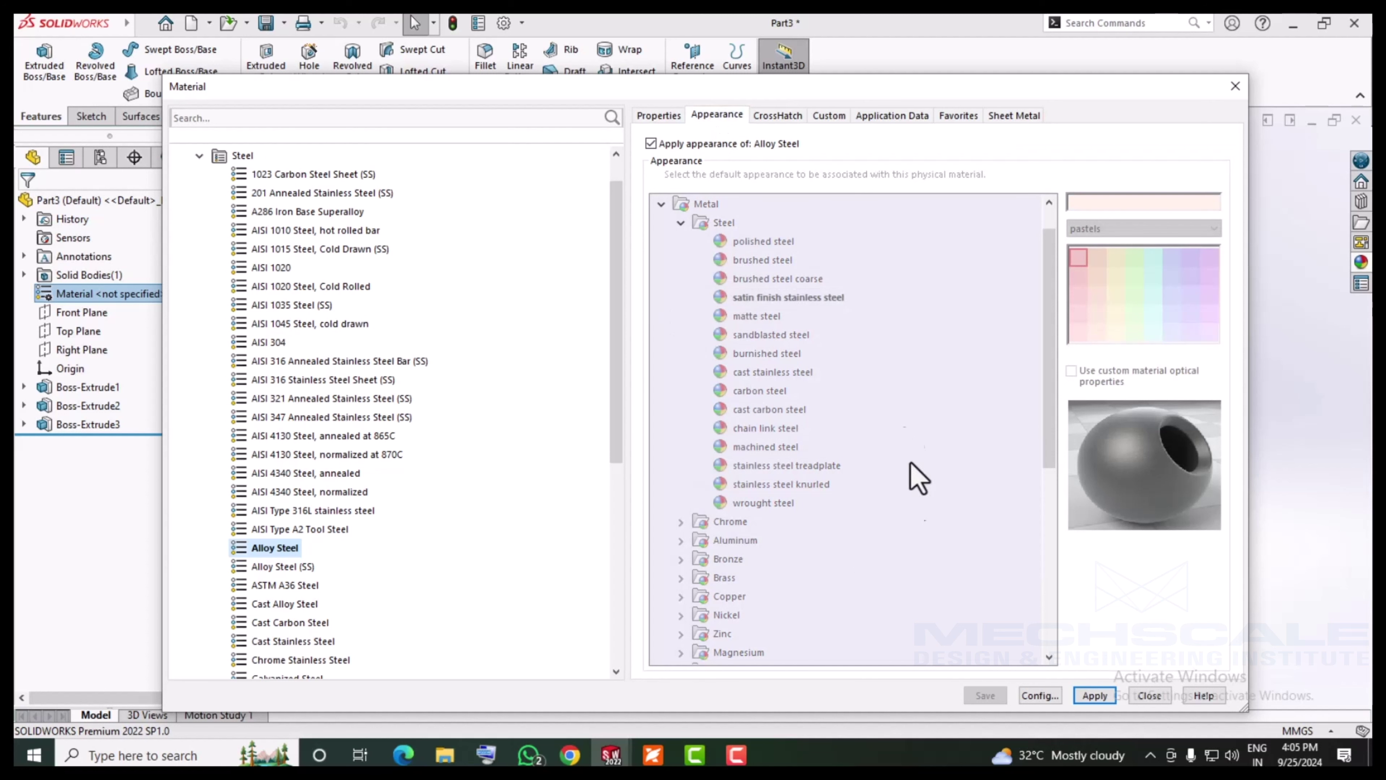
pyautogui.click(780, 116)
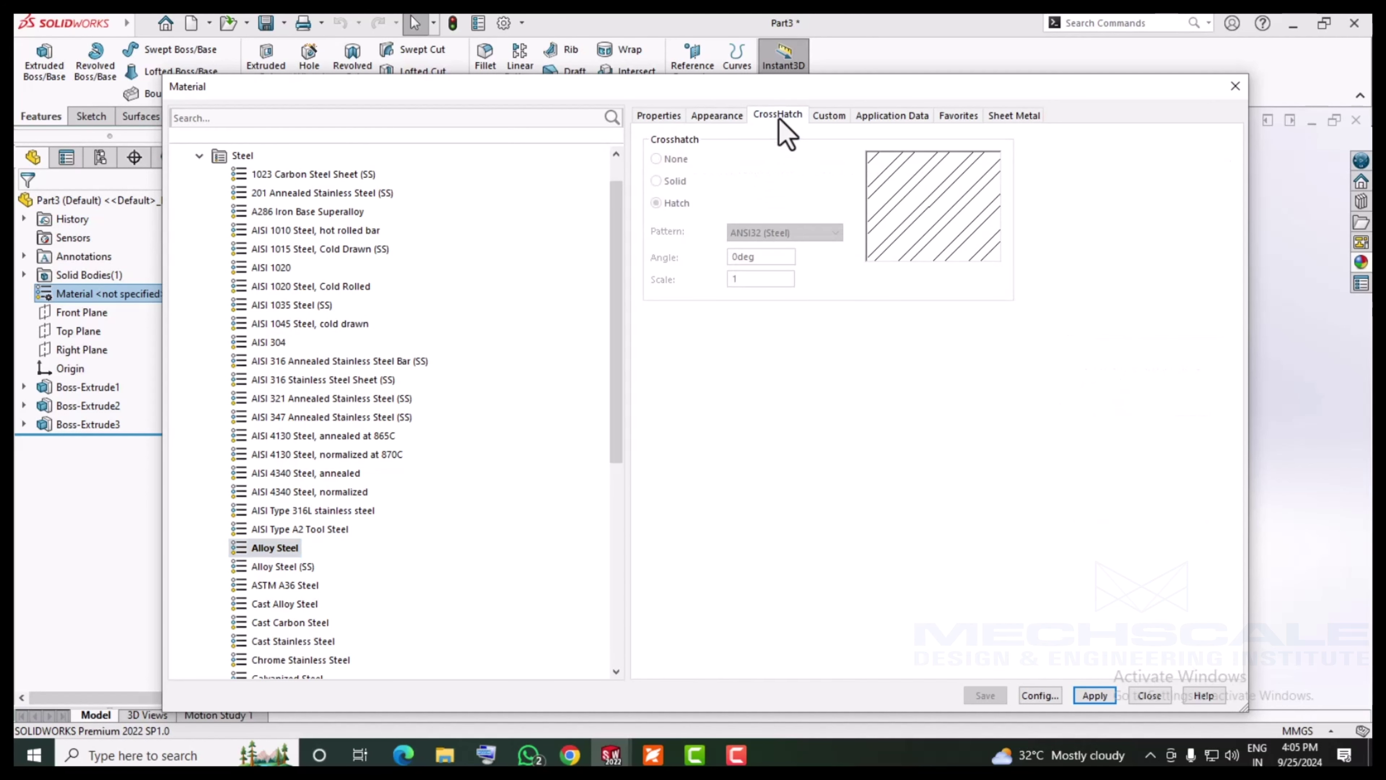
pyautogui.click(829, 116)
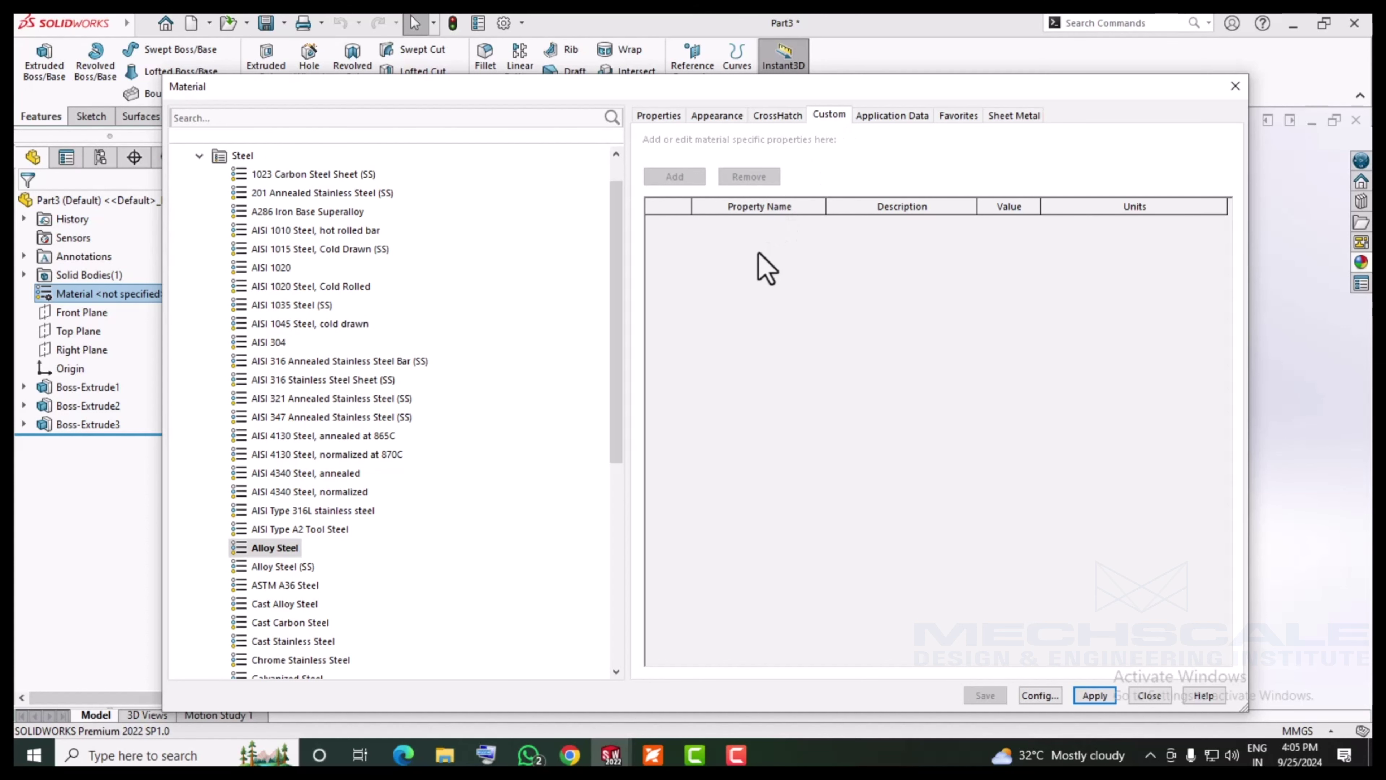
pyautogui.click(870, 120)
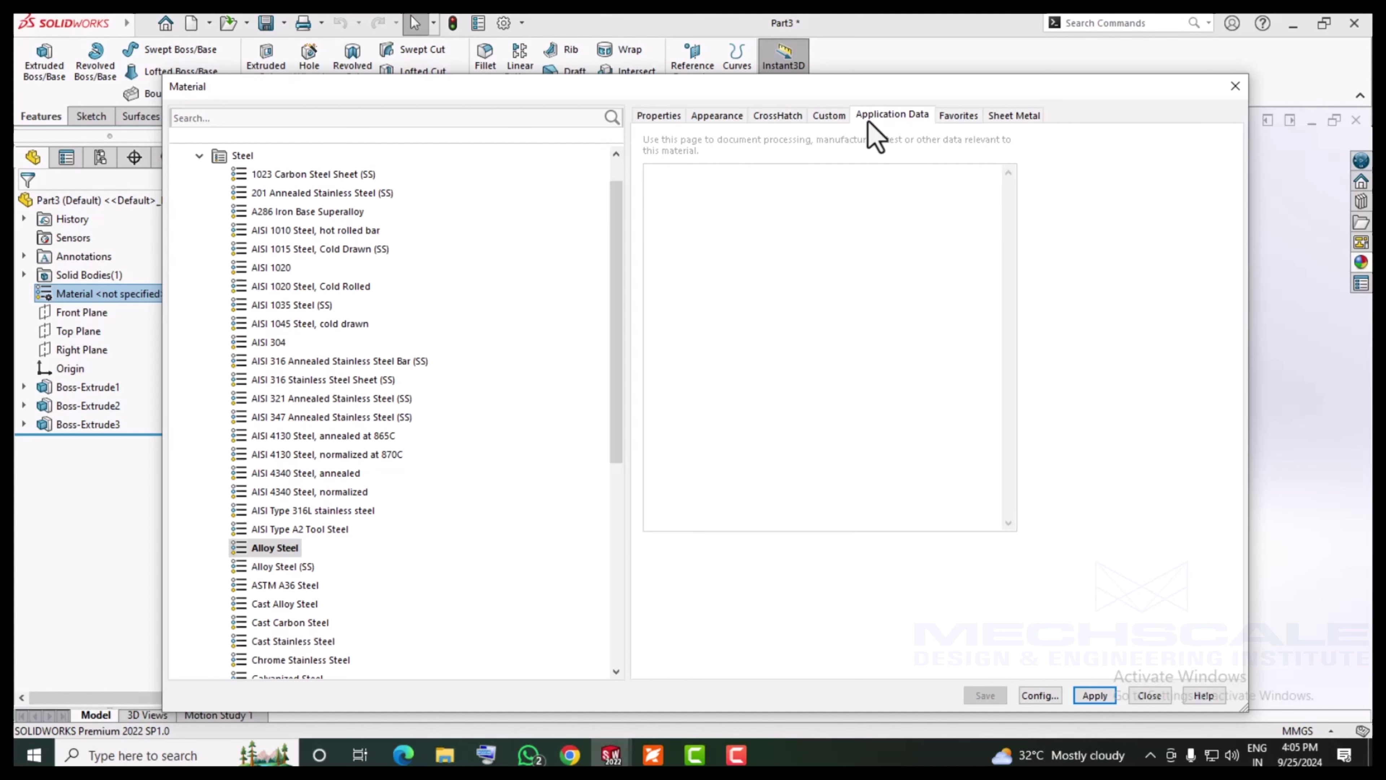
pyautogui.click(945, 124)
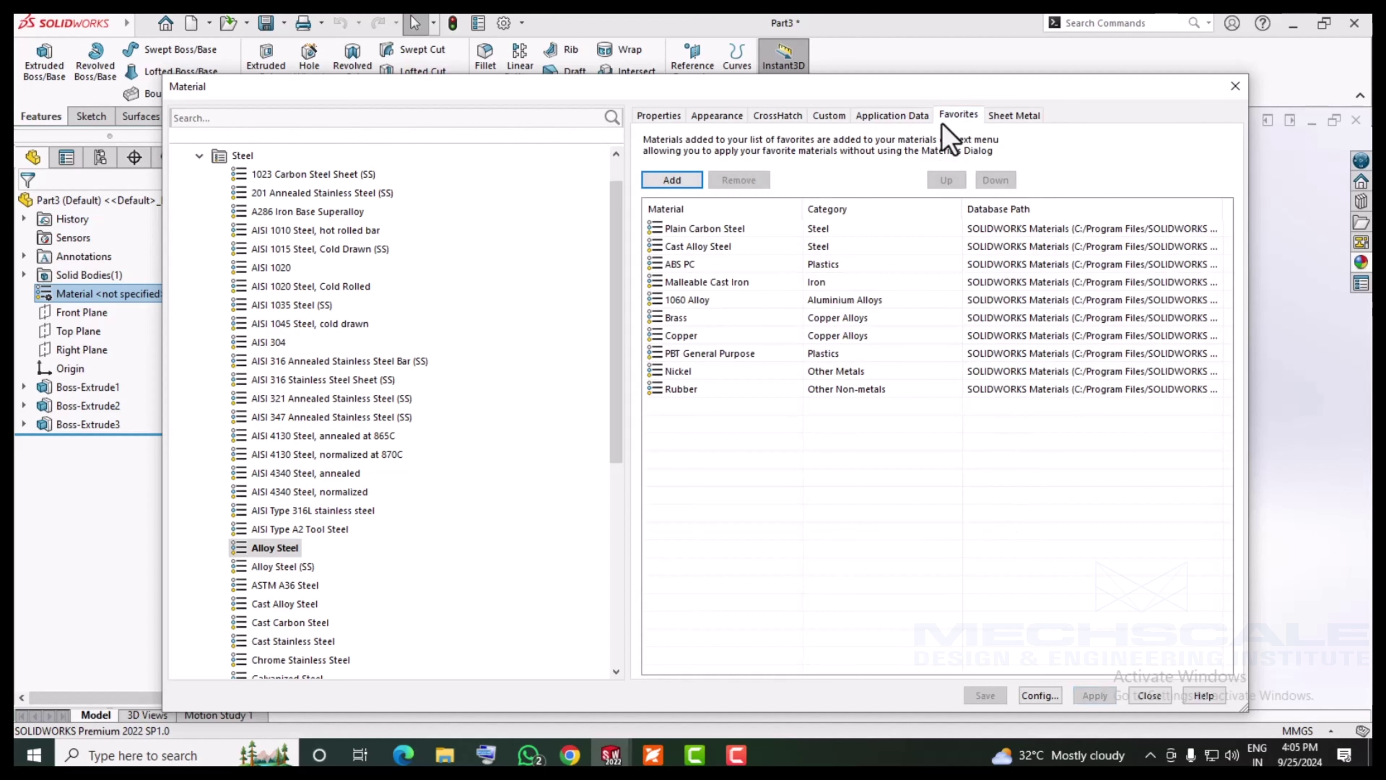
pyautogui.click(998, 116)
pyautogui.click(715, 116)
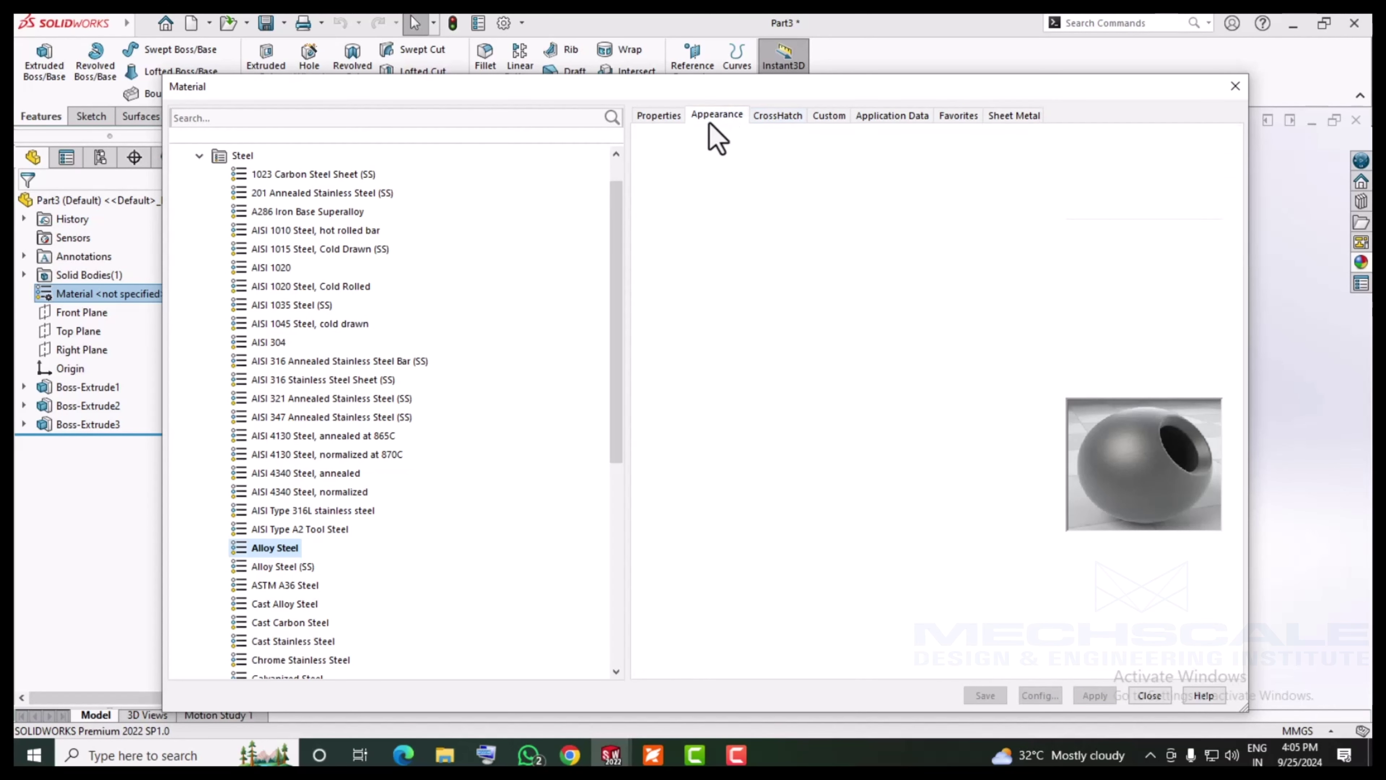
pyautogui.click(781, 117)
pyautogui.click(829, 116)
pyautogui.click(876, 119)
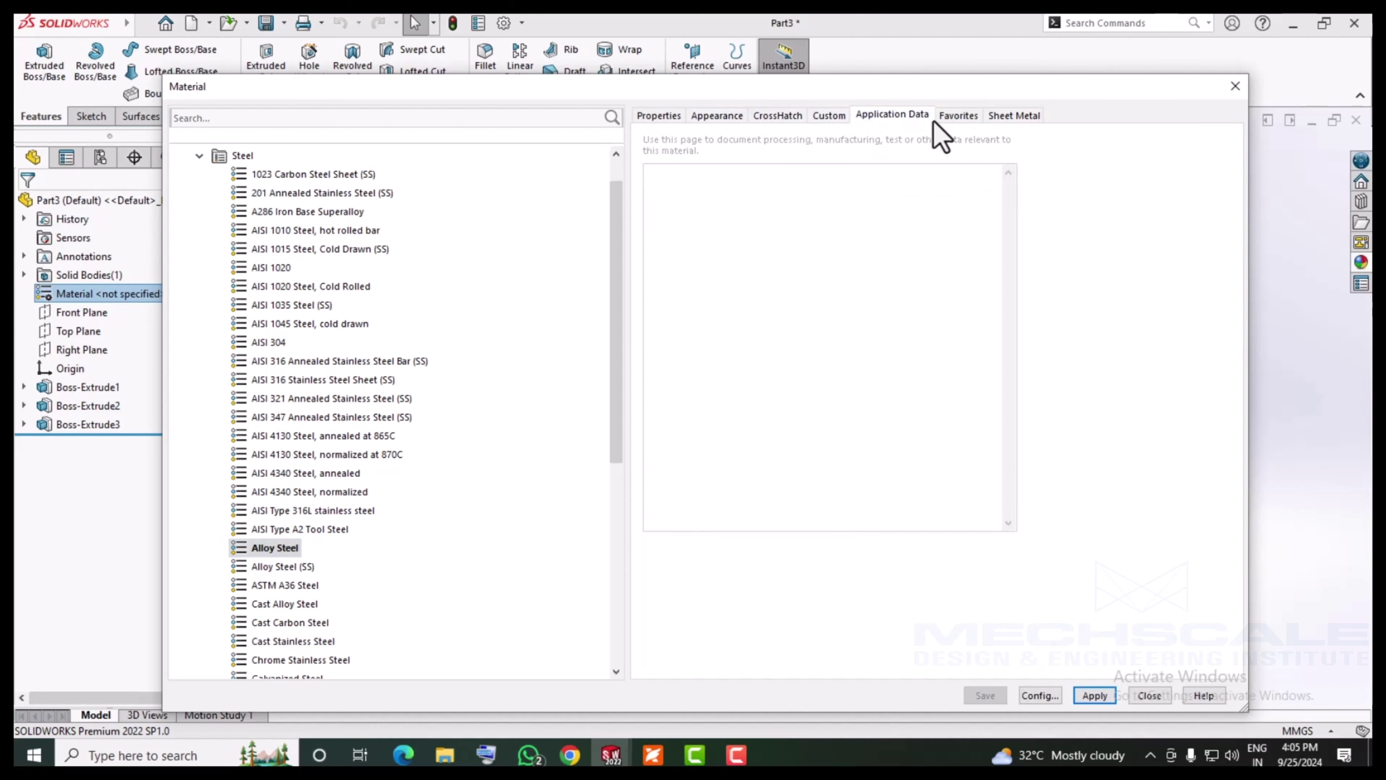
pyautogui.click(955, 116)
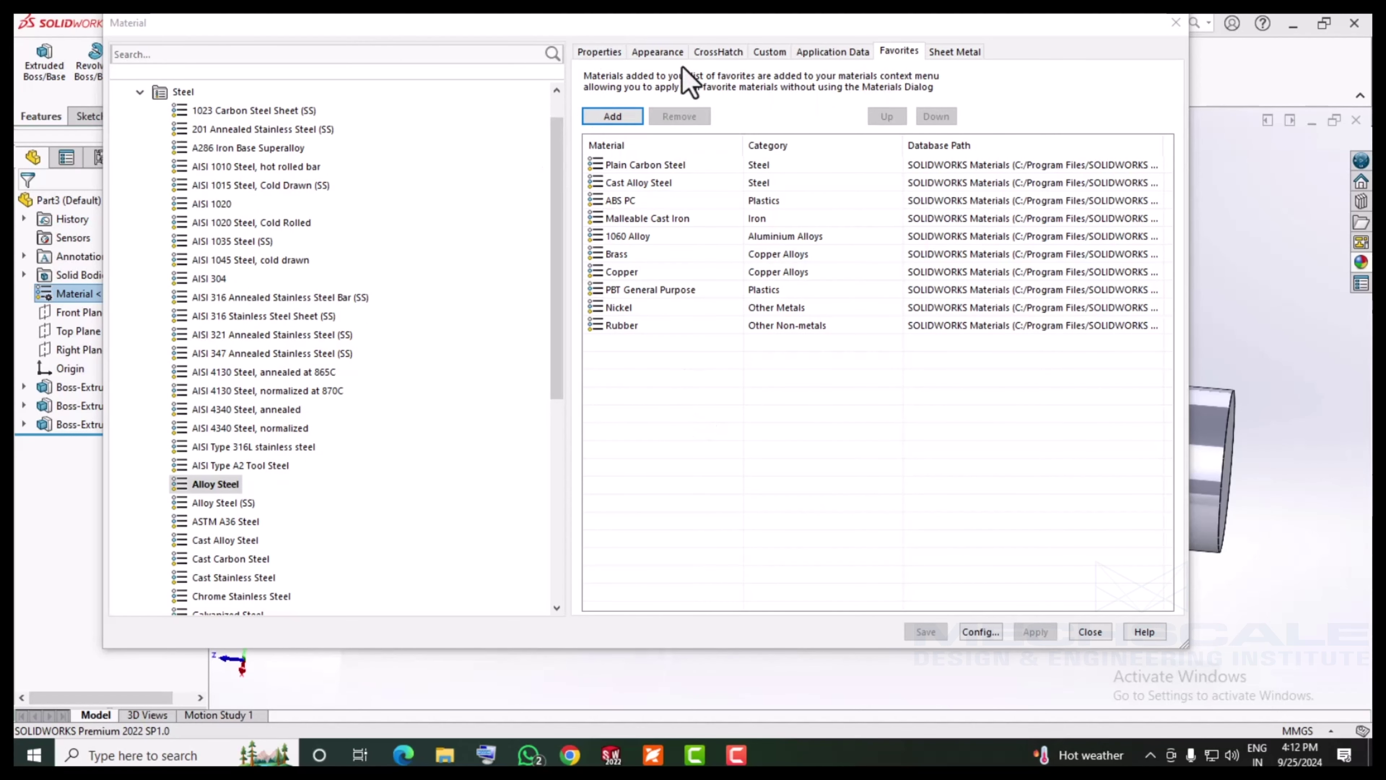
pyautogui.click(592, 52)
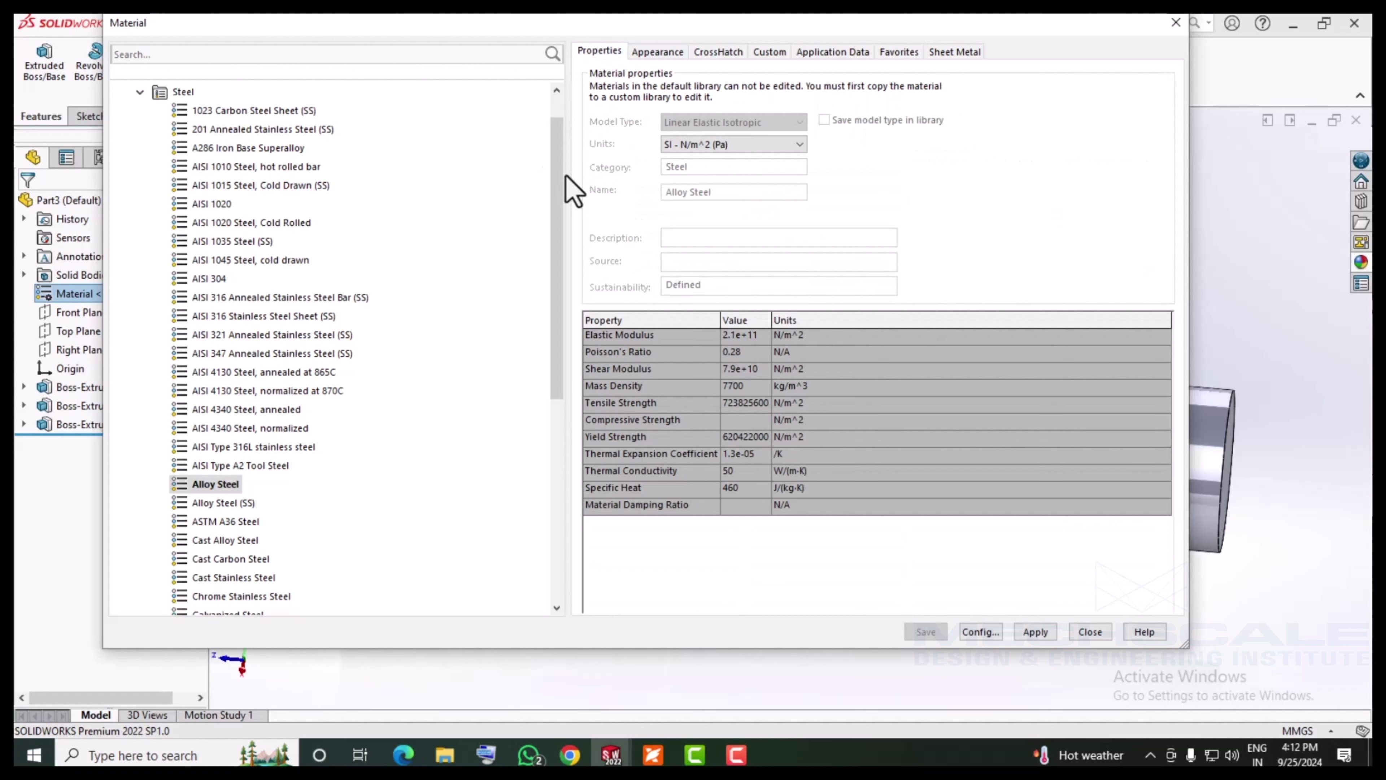
pyautogui.moveTo(563, 186); pyautogui.dragTo(501, 442)
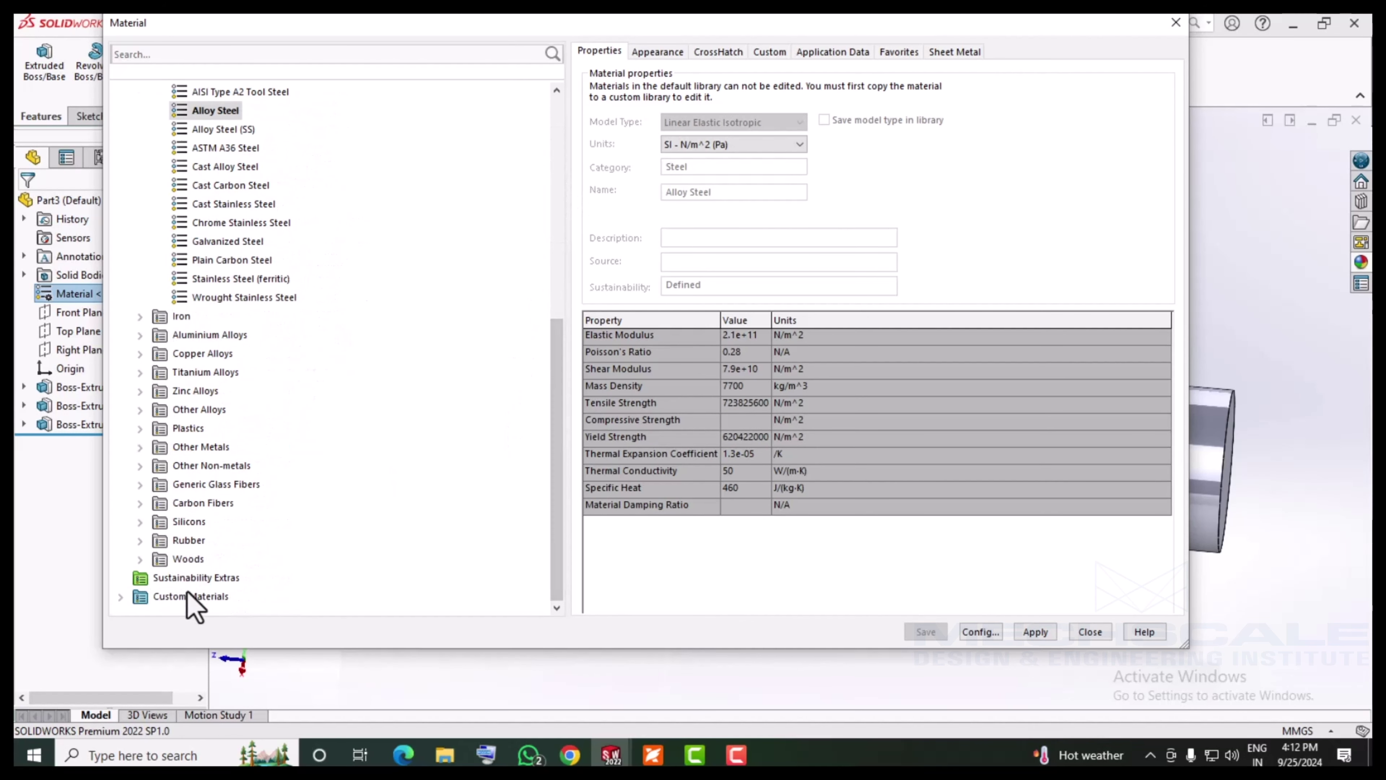
# Add a New Category under the Custom Materials library
pyautogui.rightClick(147, 596)
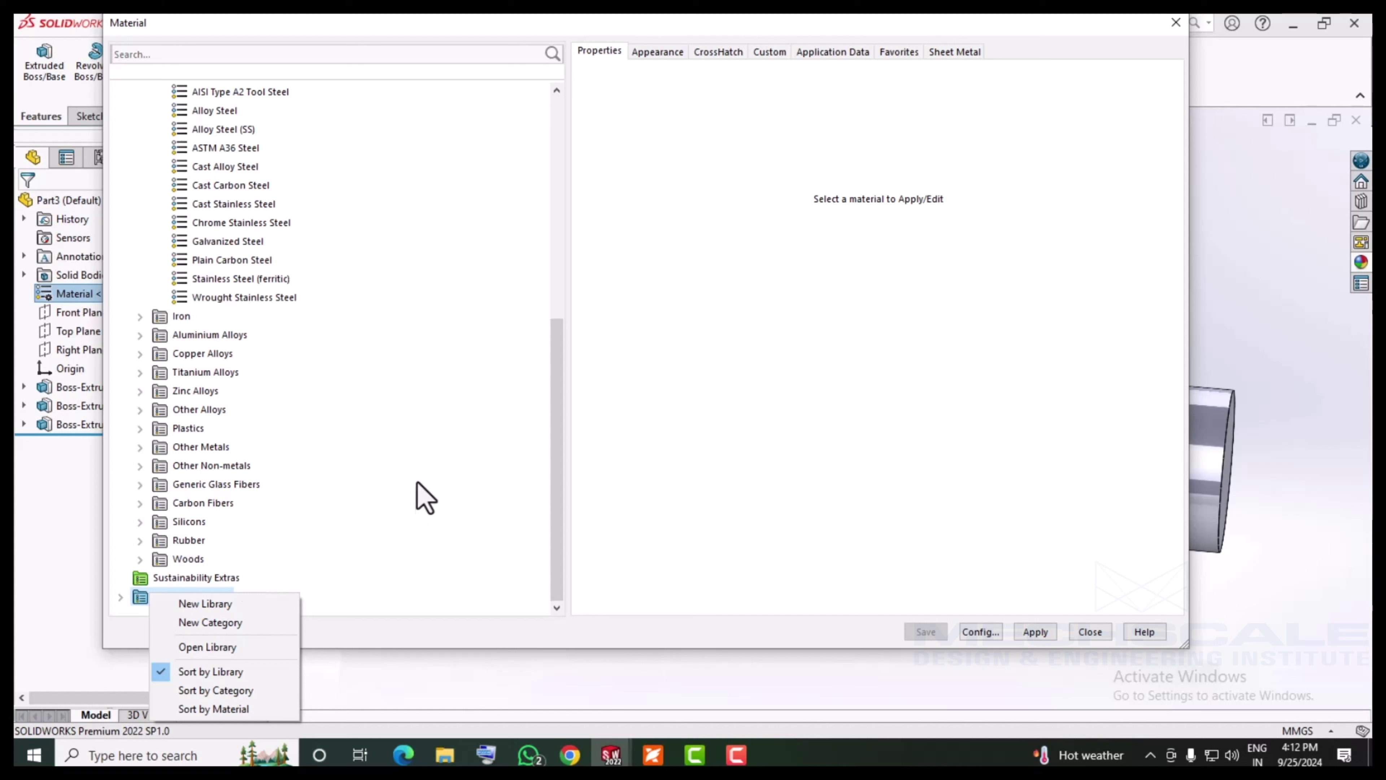
pyautogui.click(221, 628)
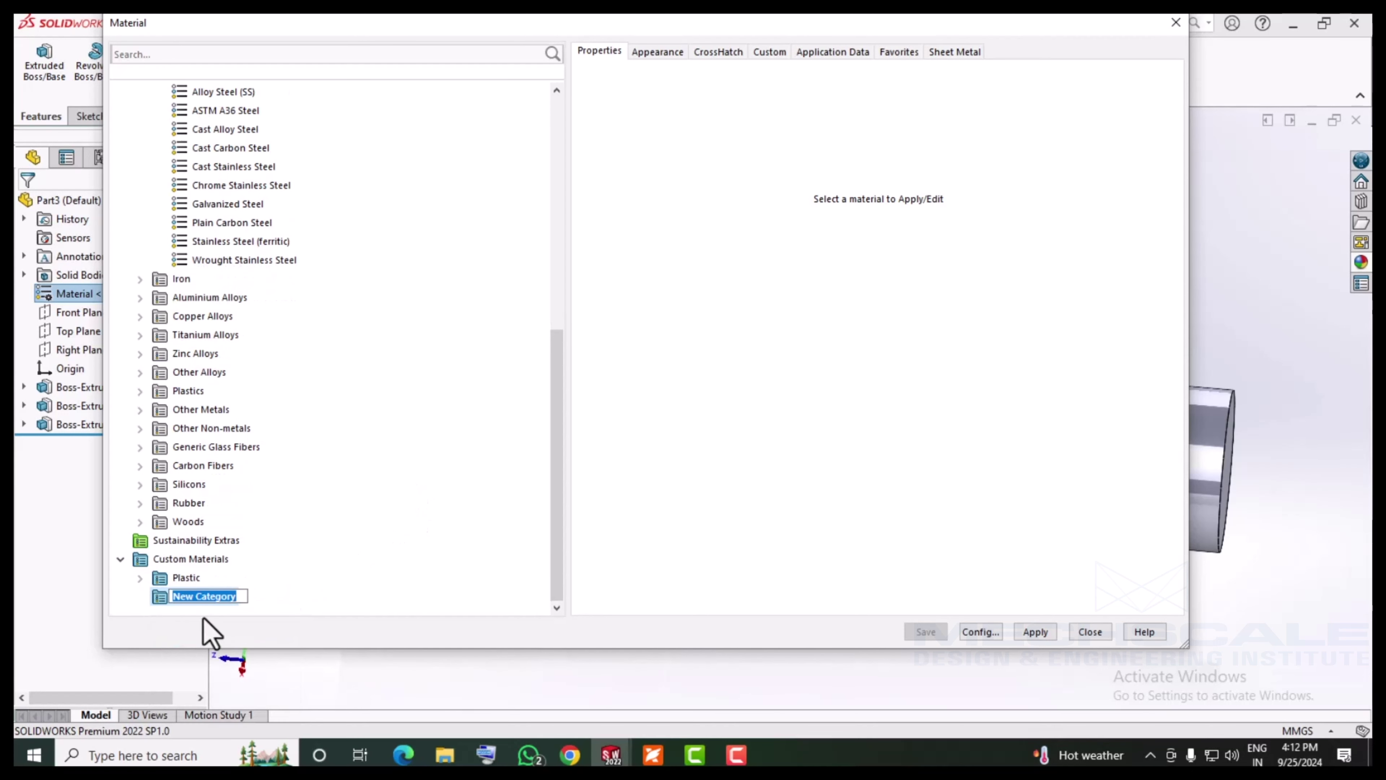
pyautogui.click(140, 578)
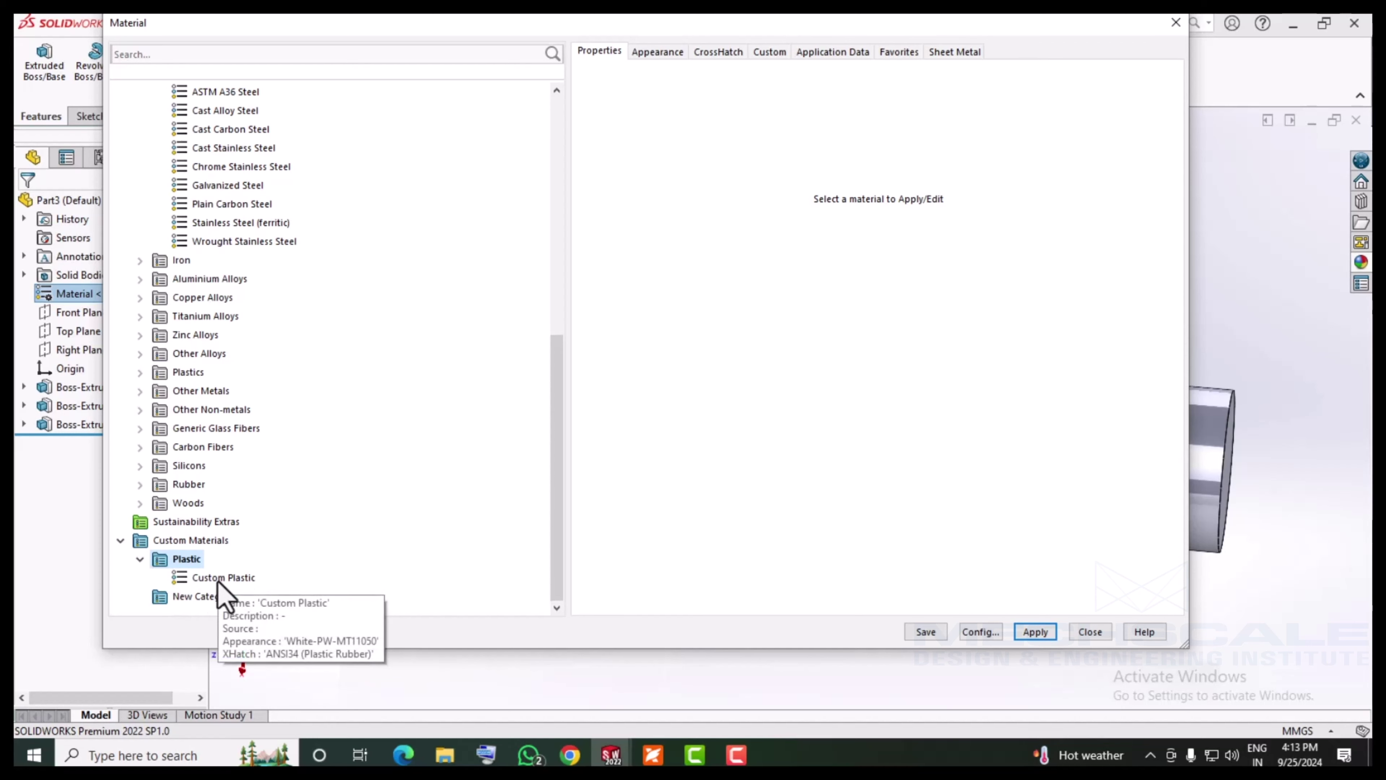
# Copy Custom Plastic into New Category as Custom Plastic (2) and review its properties and appearance
pyautogui.rightClick(221, 580)
pyautogui.click(260, 456)
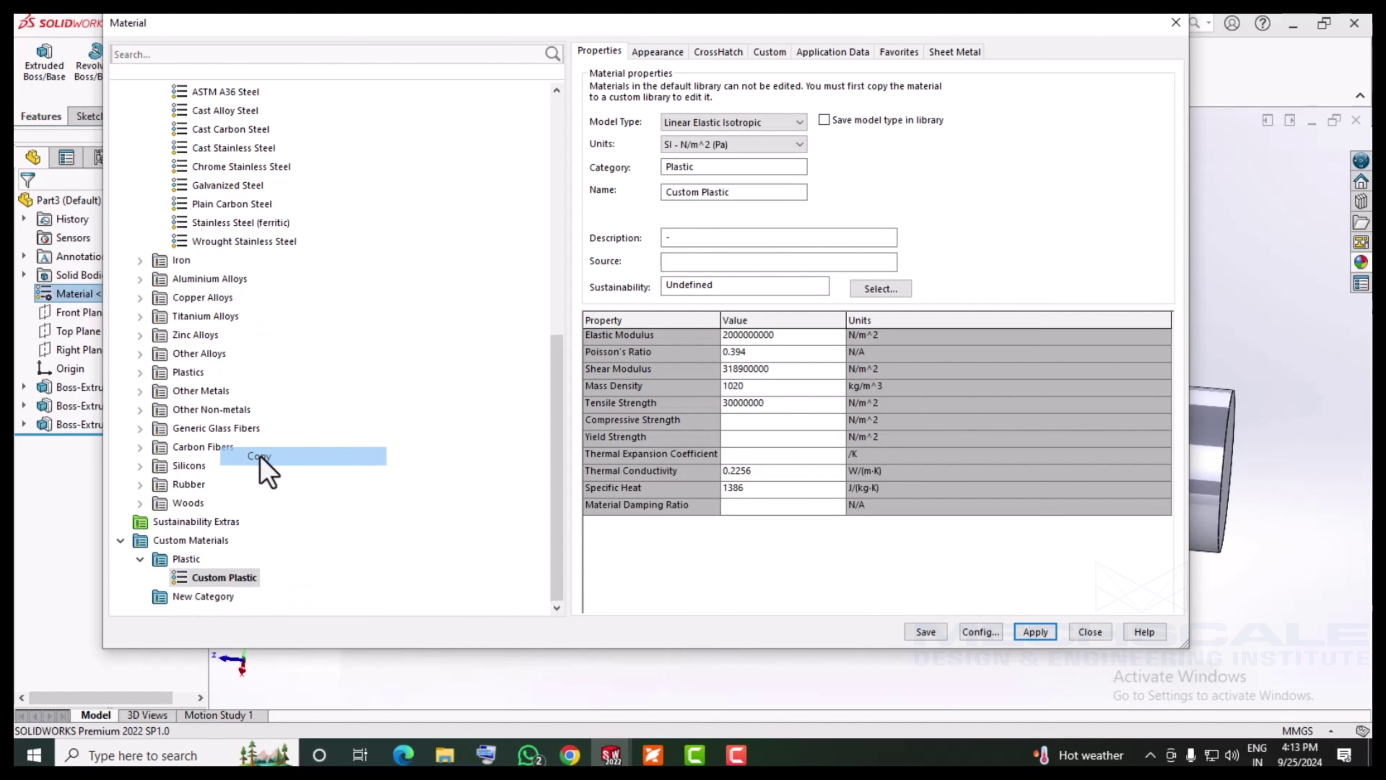
pyautogui.click(175, 598)
pyautogui.rightClick(174, 598)
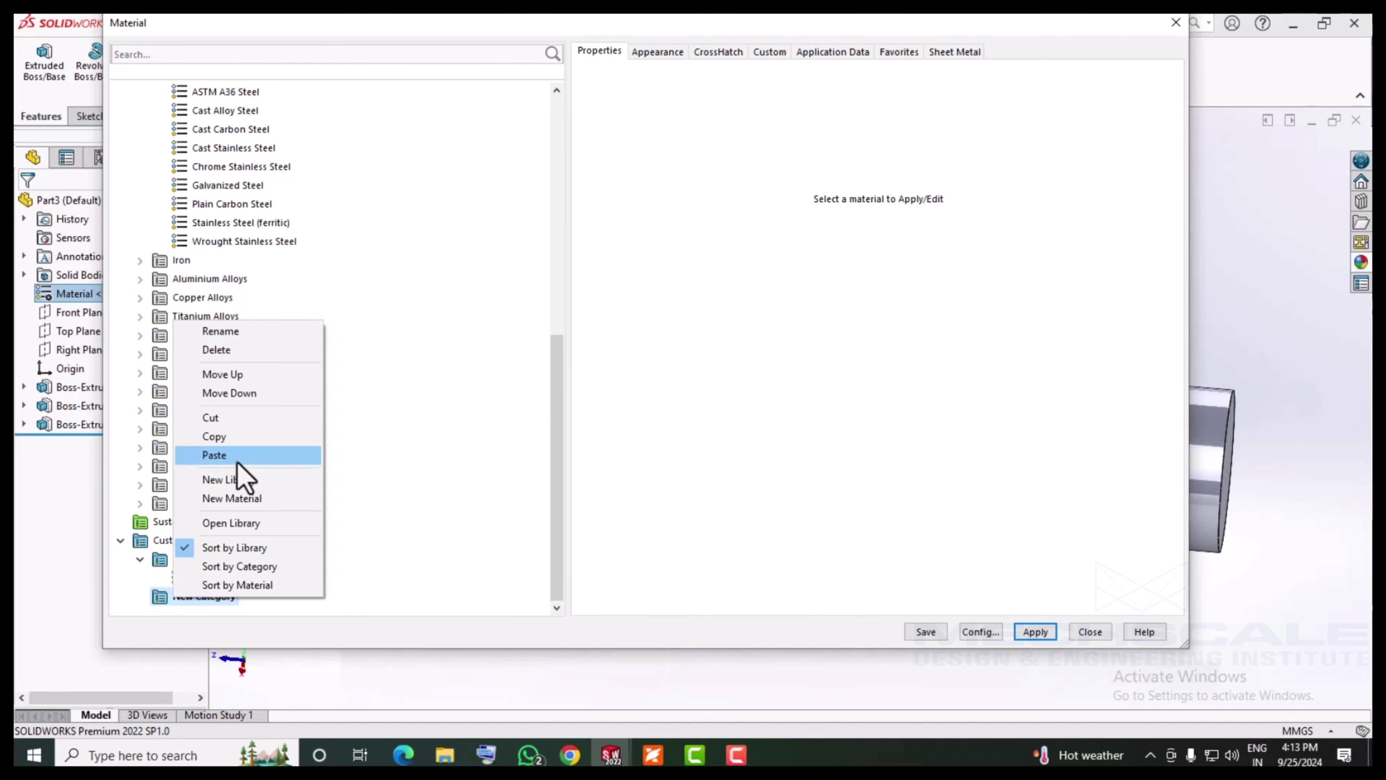
pyautogui.click(235, 460)
pyautogui.click(244, 594)
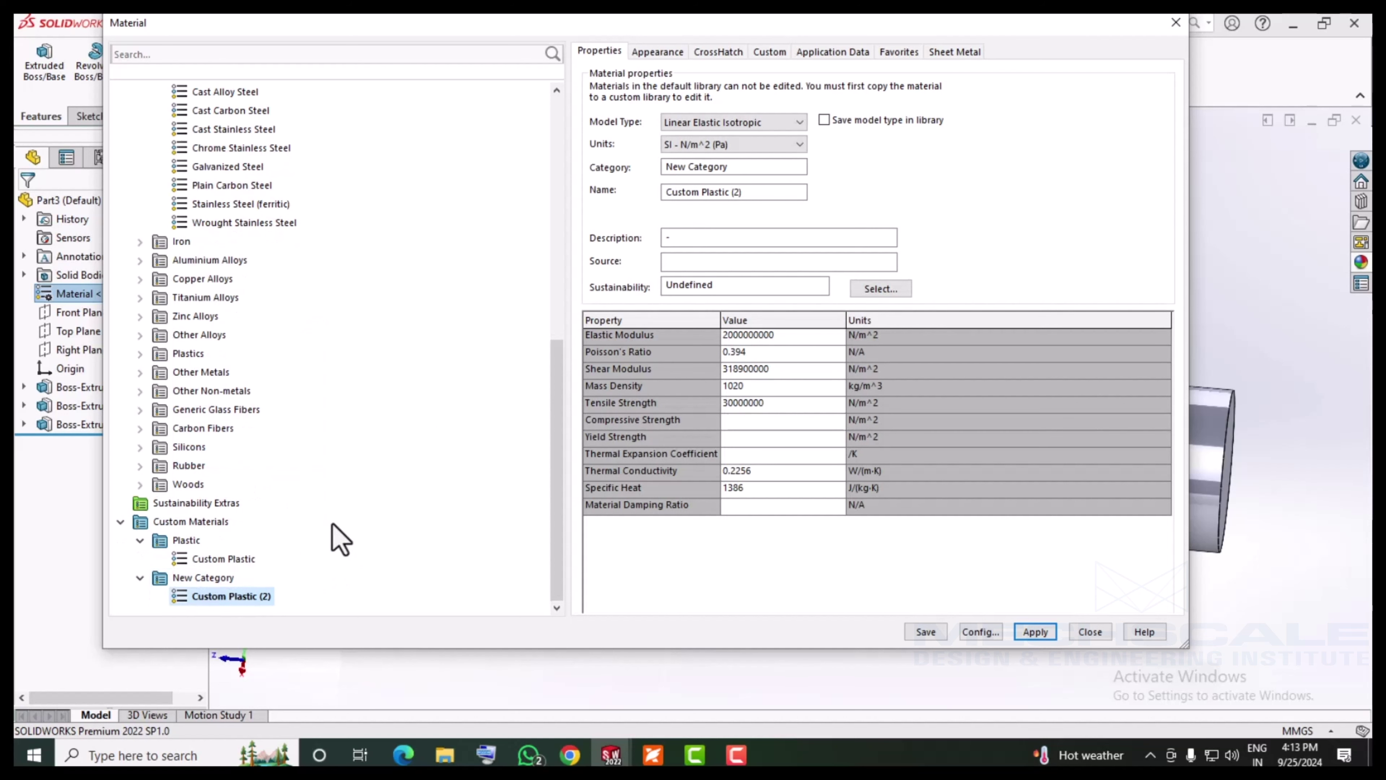
pyautogui.click(654, 52)
pyautogui.click(718, 53)
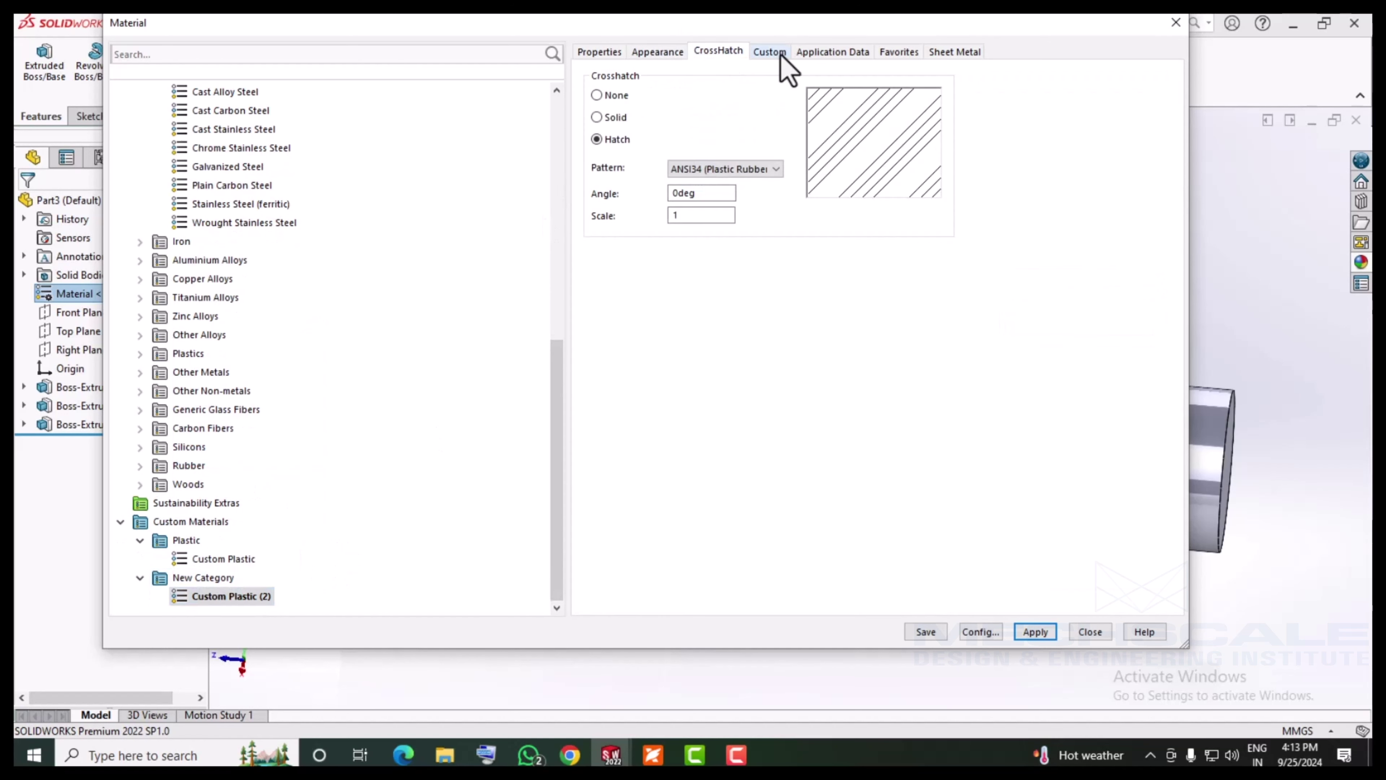
pyautogui.click(775, 52)
pyautogui.click(822, 52)
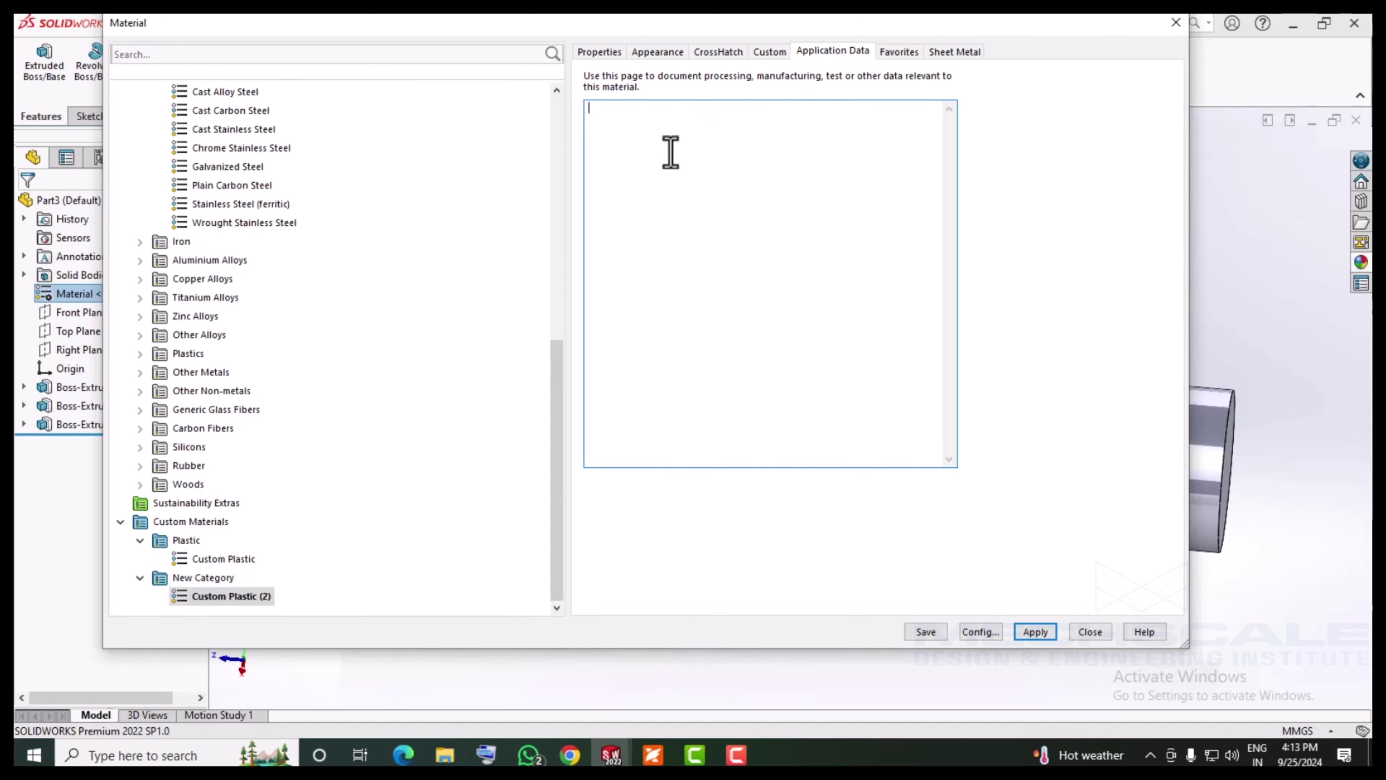
pyautogui.click(599, 52)
pyautogui.click(657, 53)
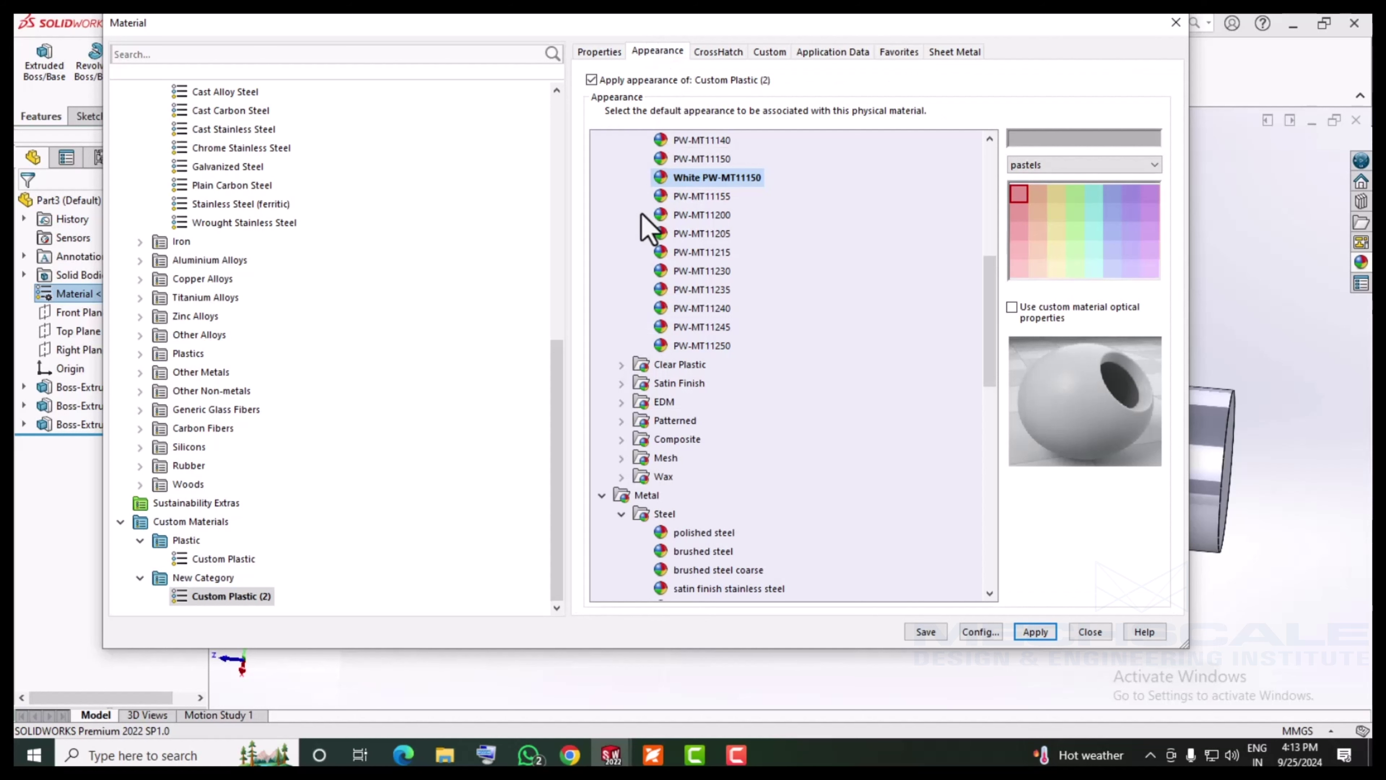
pyautogui.click(598, 53)
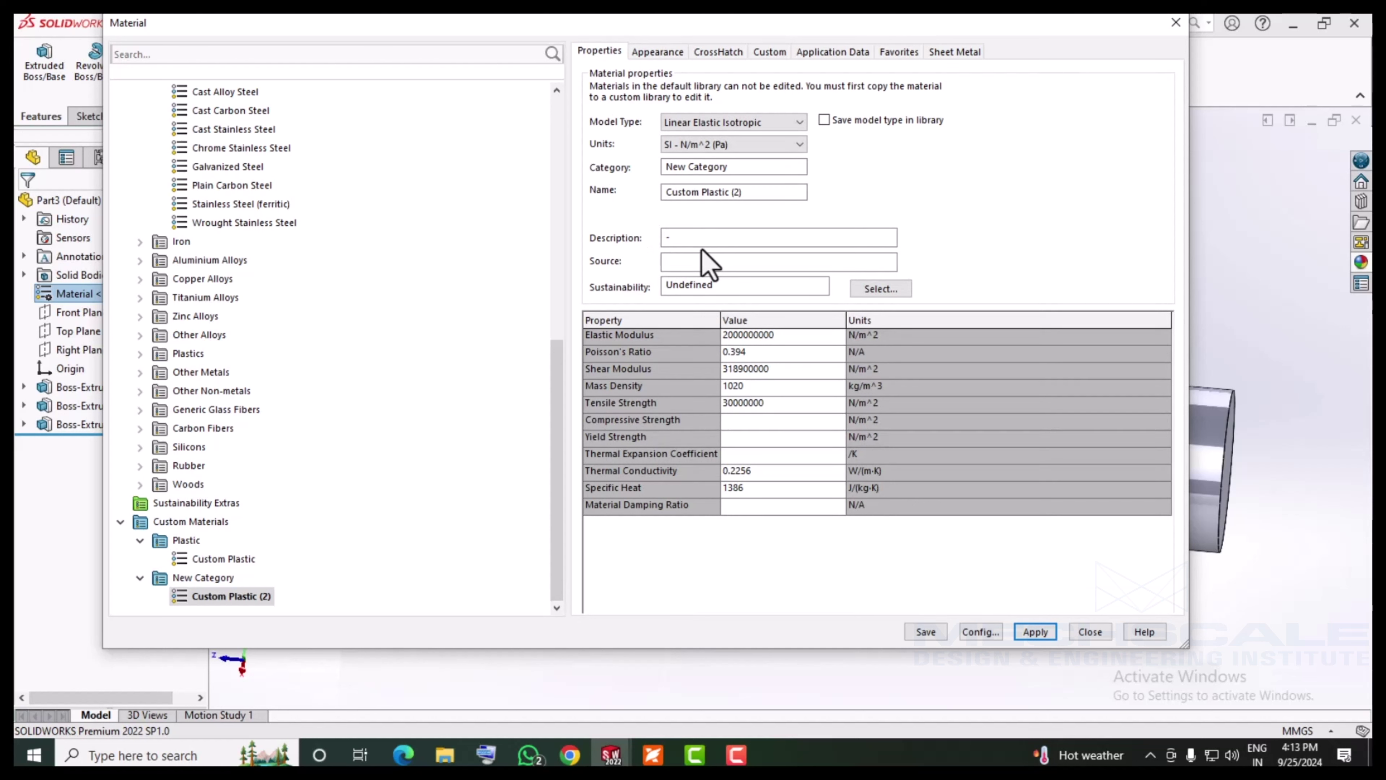
pyautogui.click(697, 260)
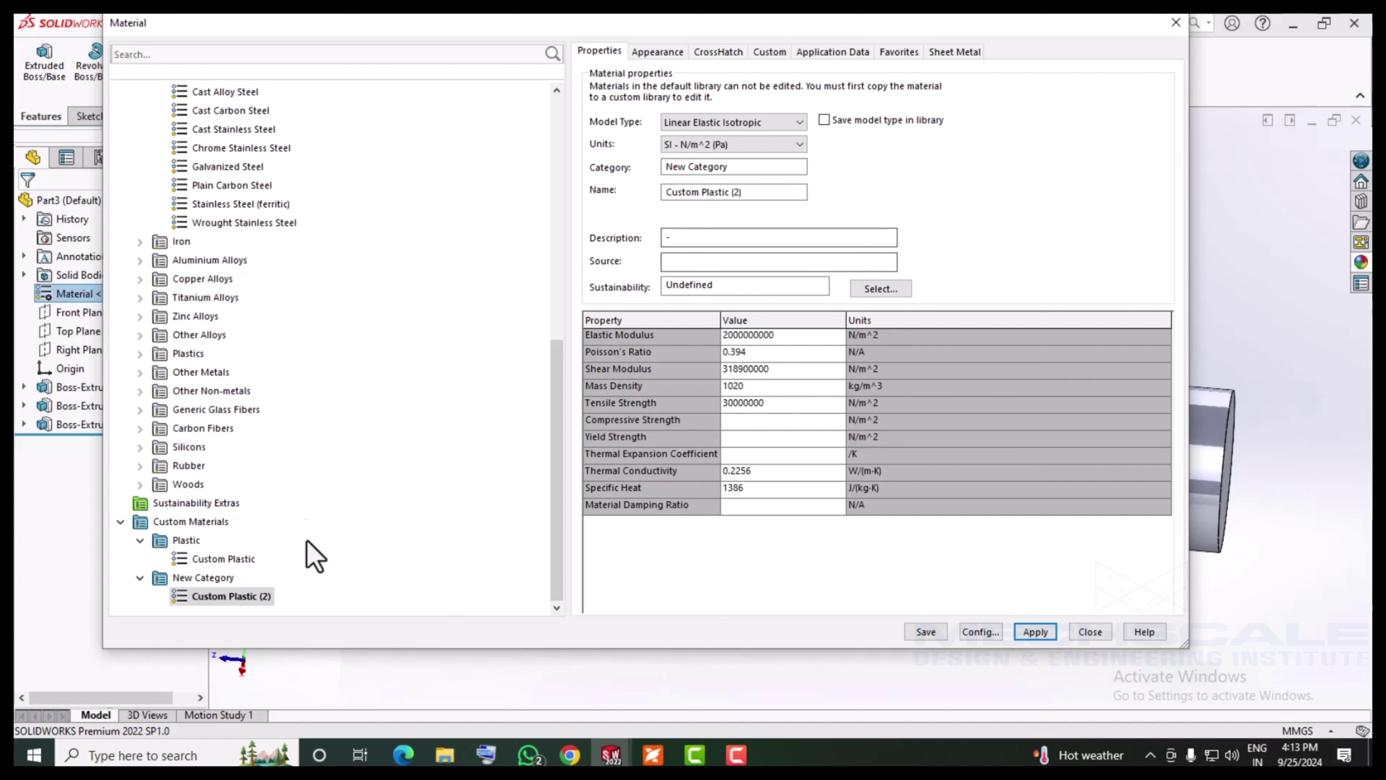
# Apply AISI 1020 steel with linked display states, then close and save the custom library
pyautogui.scroll(3, 393, 343)
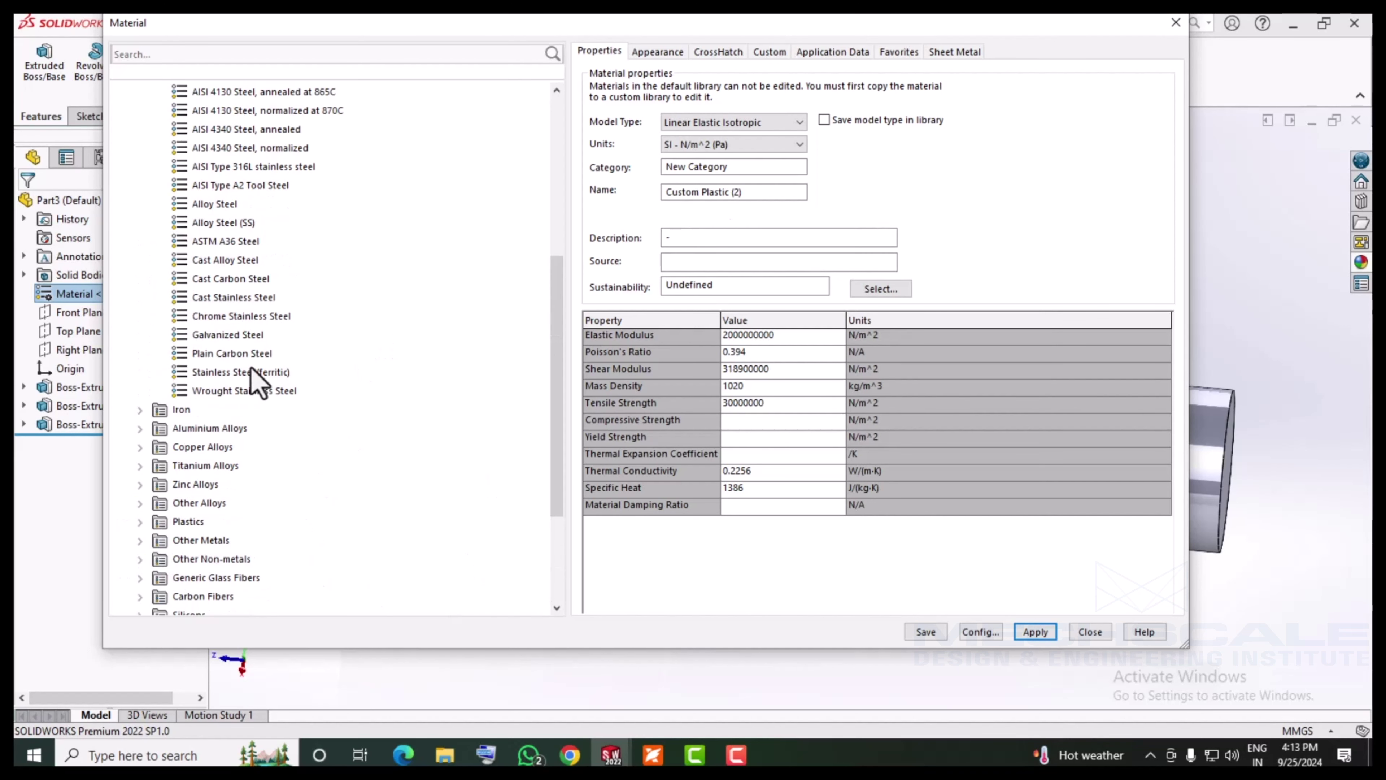
pyautogui.scroll(4, 241, 346)
pyautogui.click(213, 148)
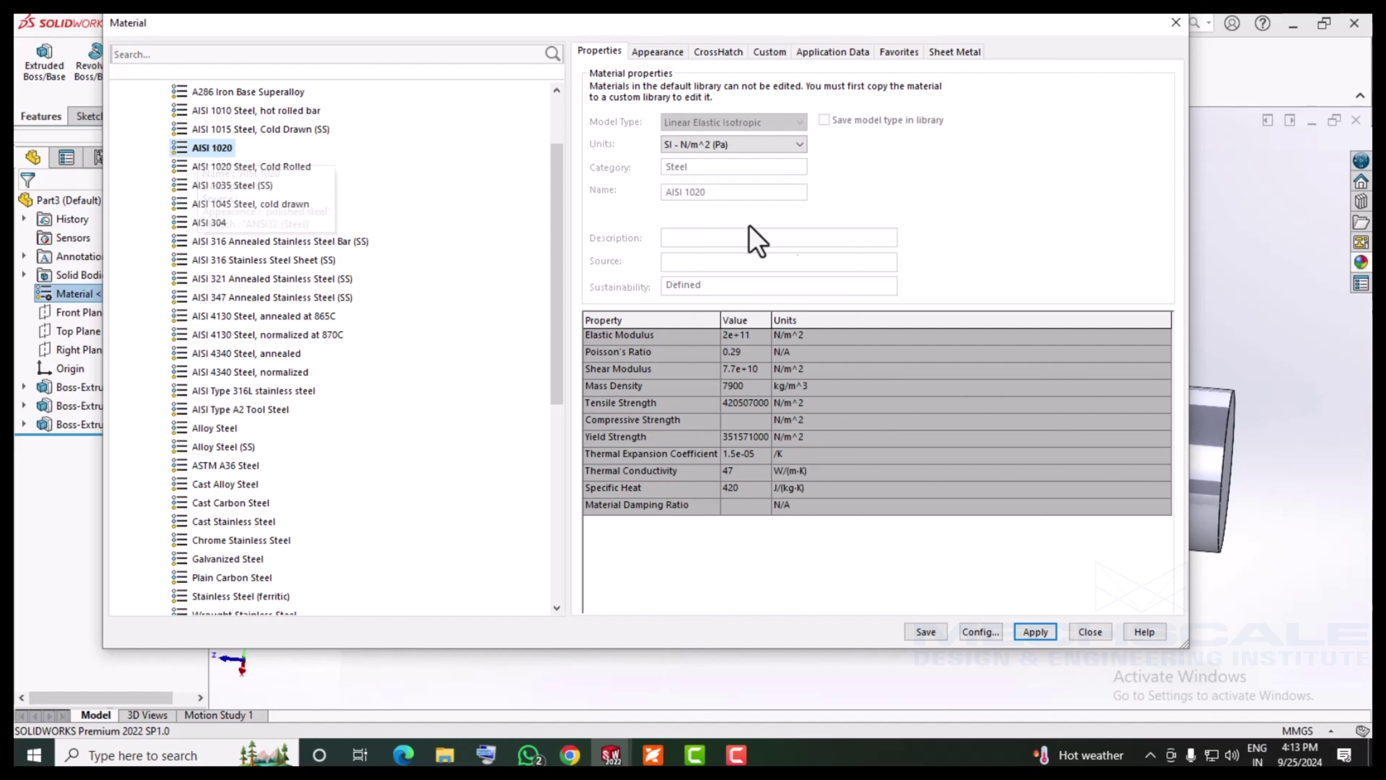
pyautogui.click(1037, 634)
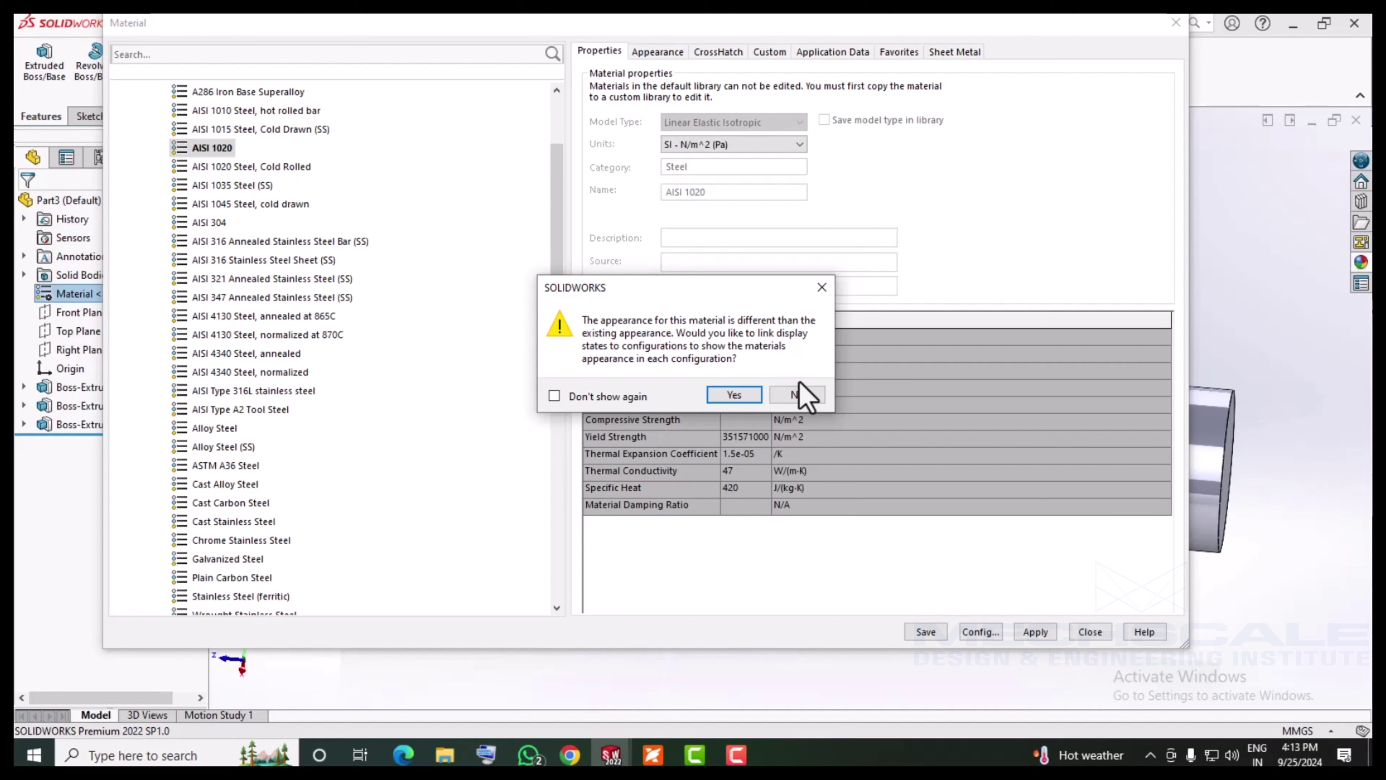
pyautogui.click(734, 394)
pyautogui.click(1090, 631)
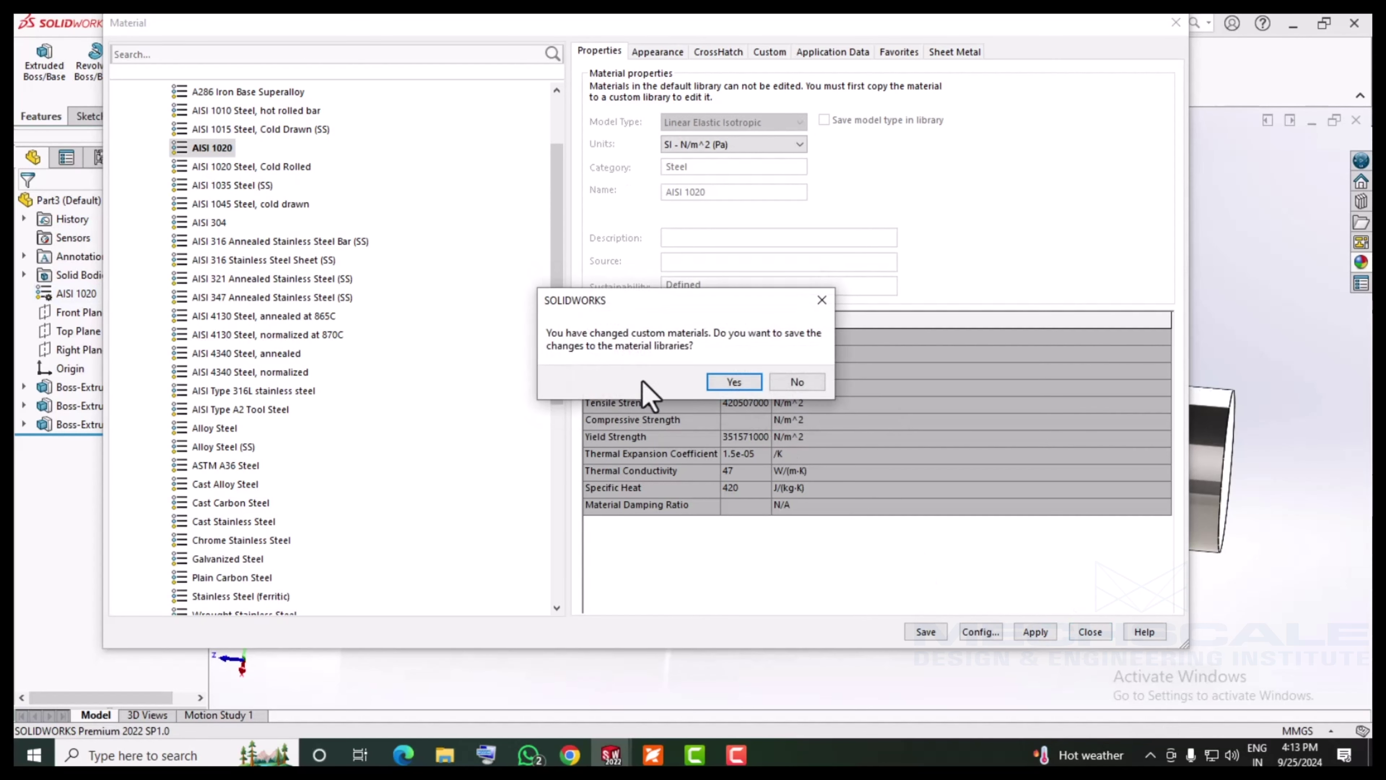
pyautogui.click(802, 383)
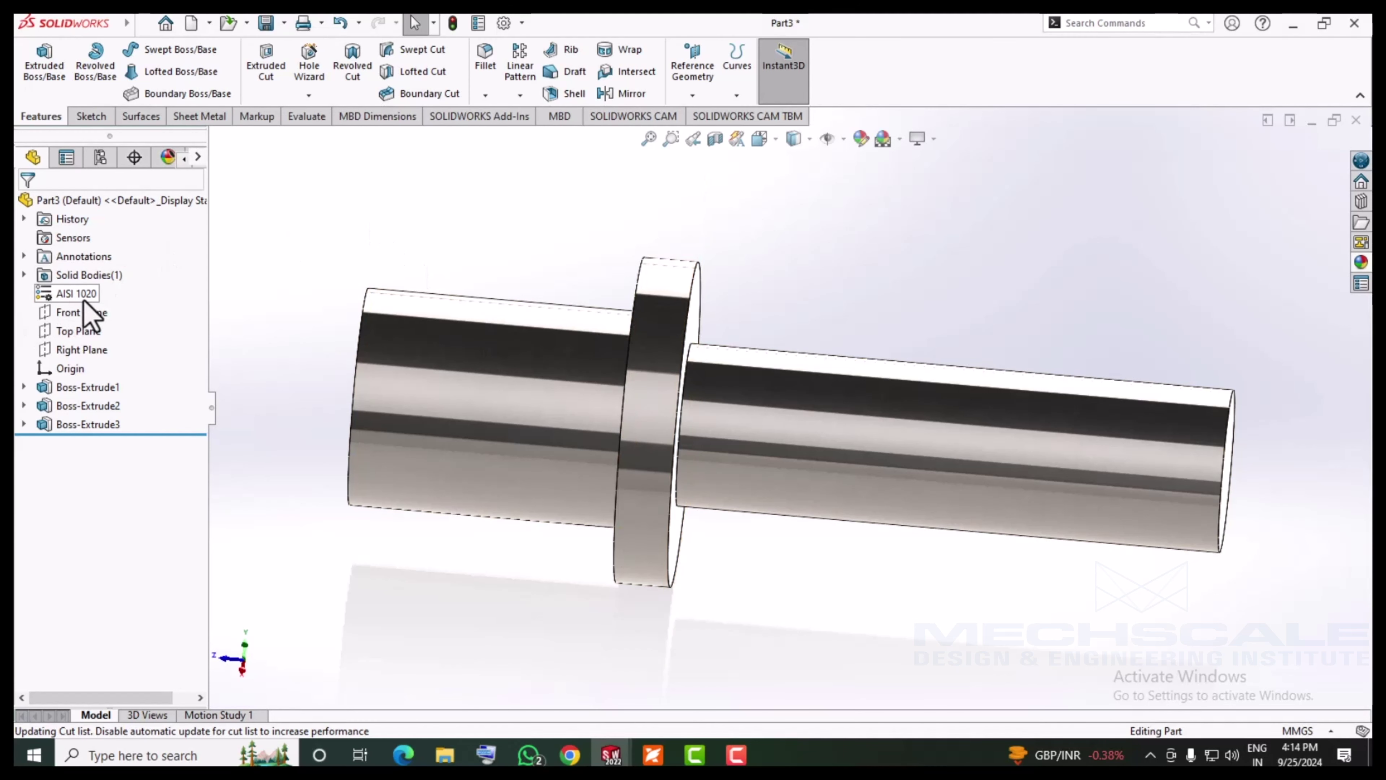
# Activate configuration 1 in the ConfigurationManager
pyautogui.click(100, 157)
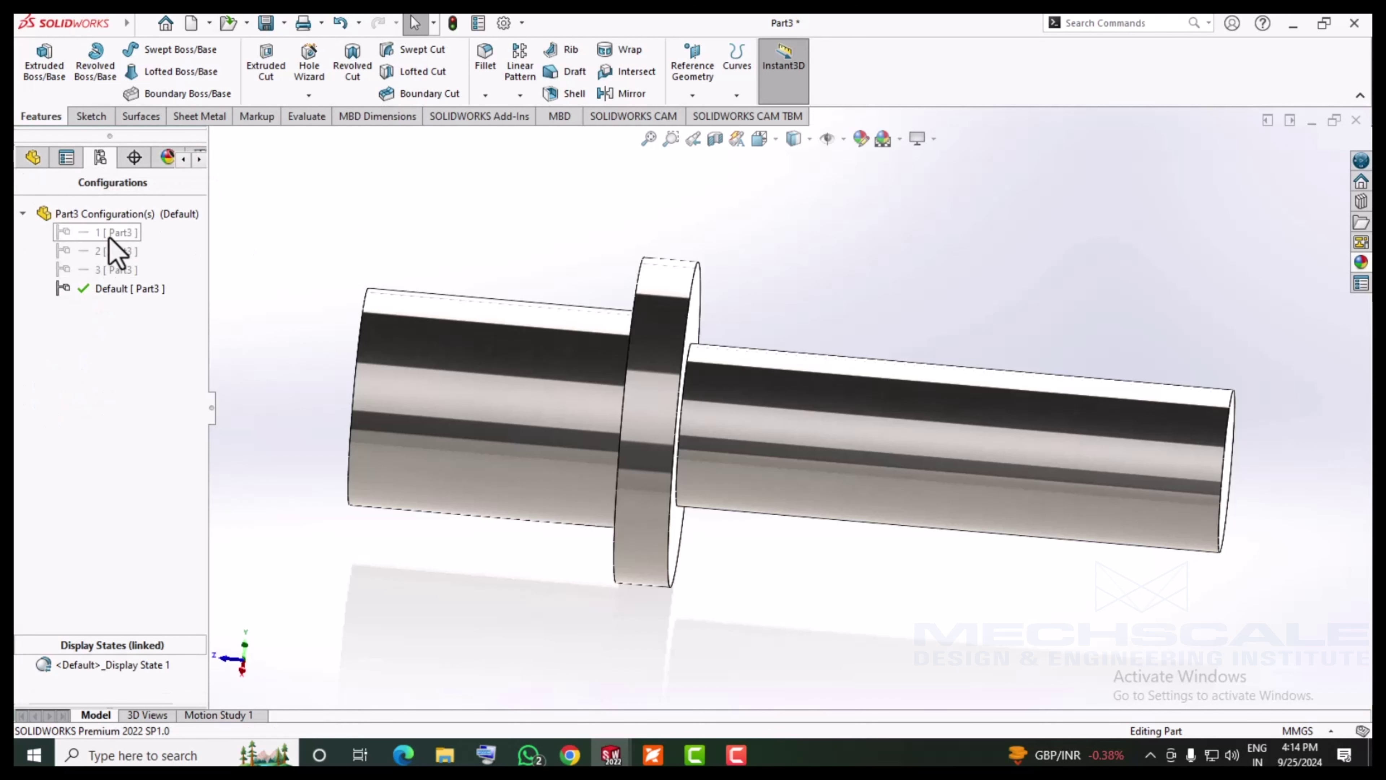
pyautogui.doubleClick(115, 232)
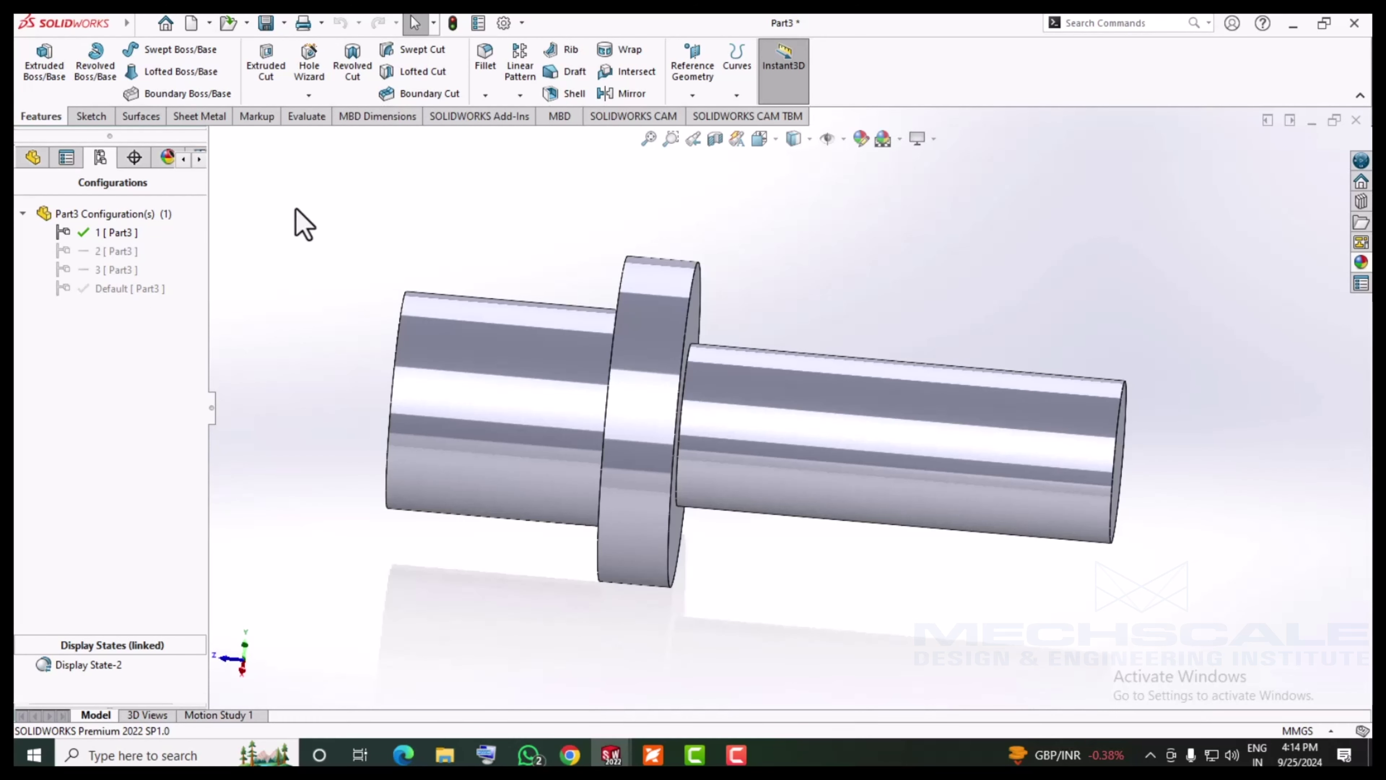
pyautogui.click(31, 157)
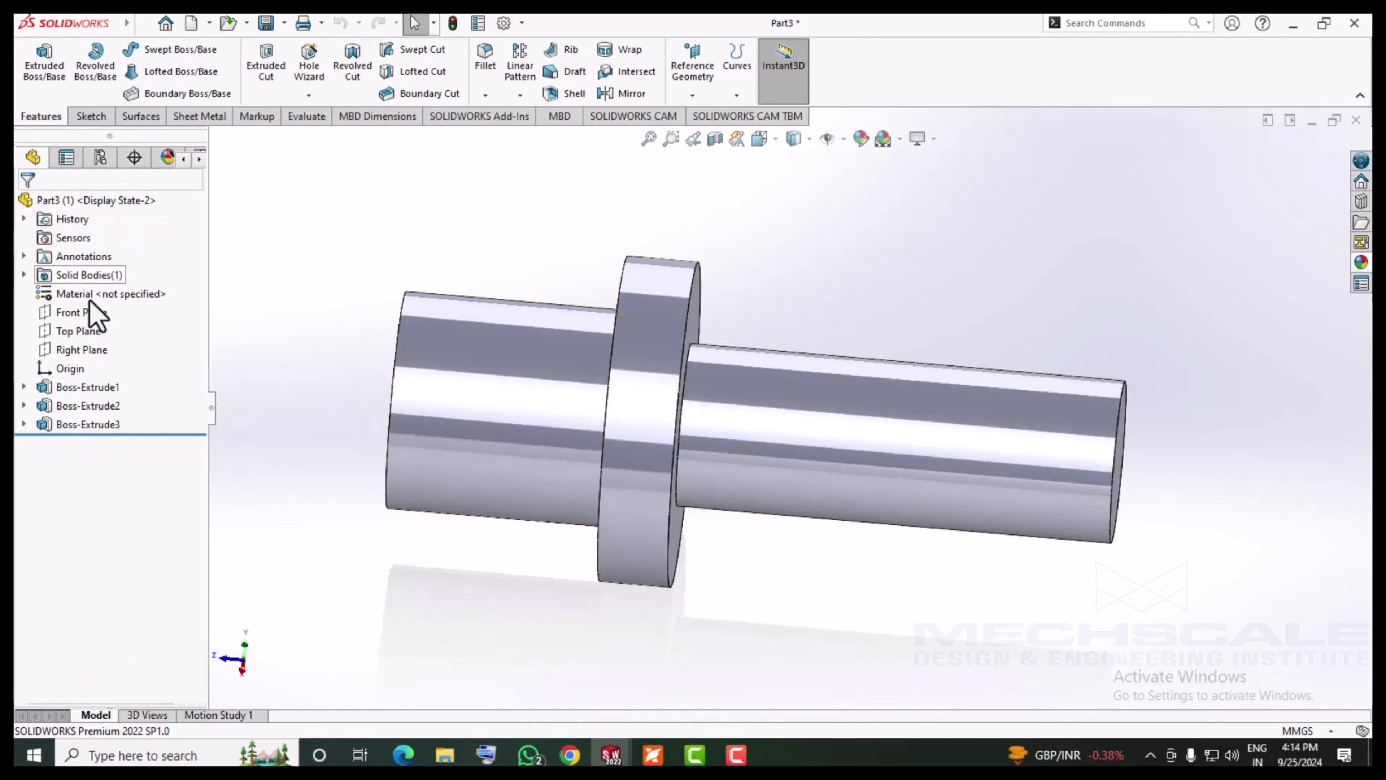
# Apply AISI 304 steel as the part material and close the material library
pyautogui.rightClick(92, 293)
pyautogui.click(138, 303)
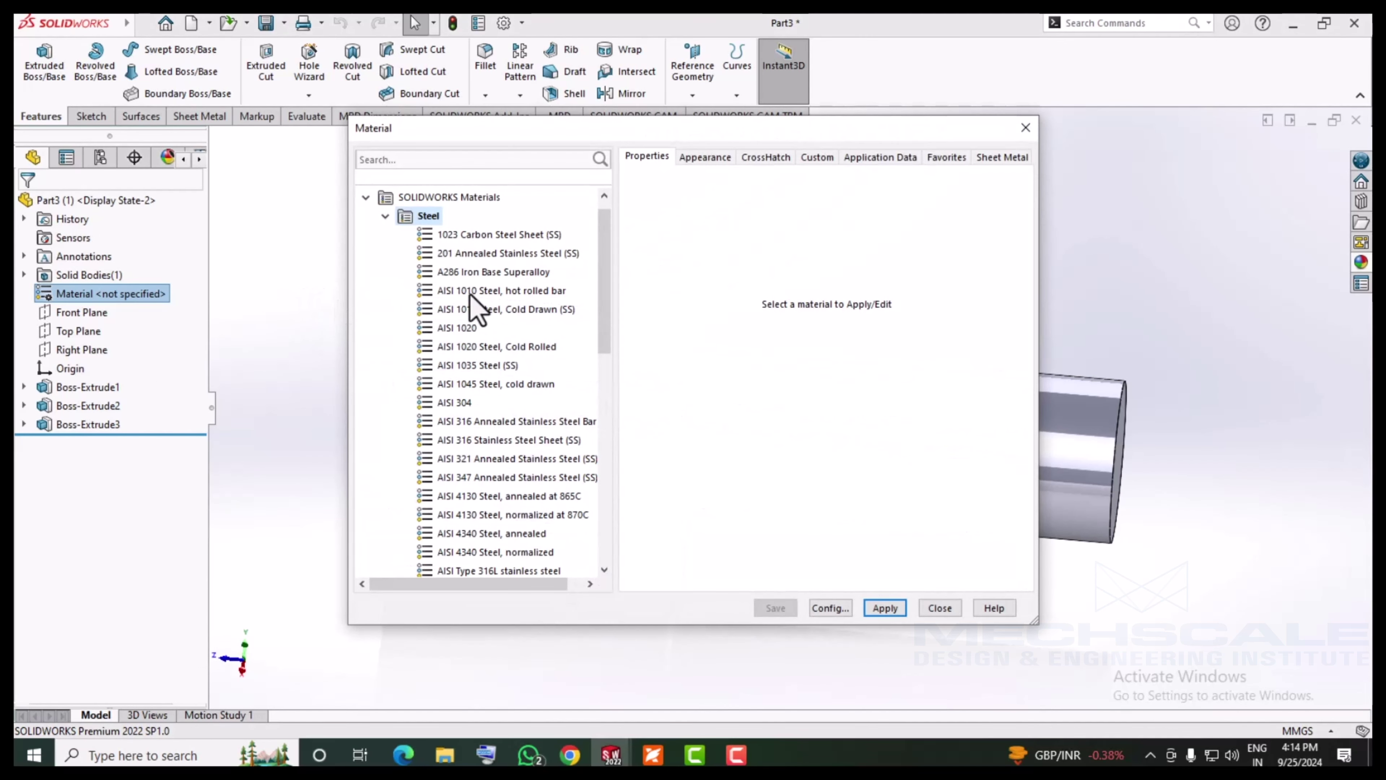
pyautogui.click(453, 403)
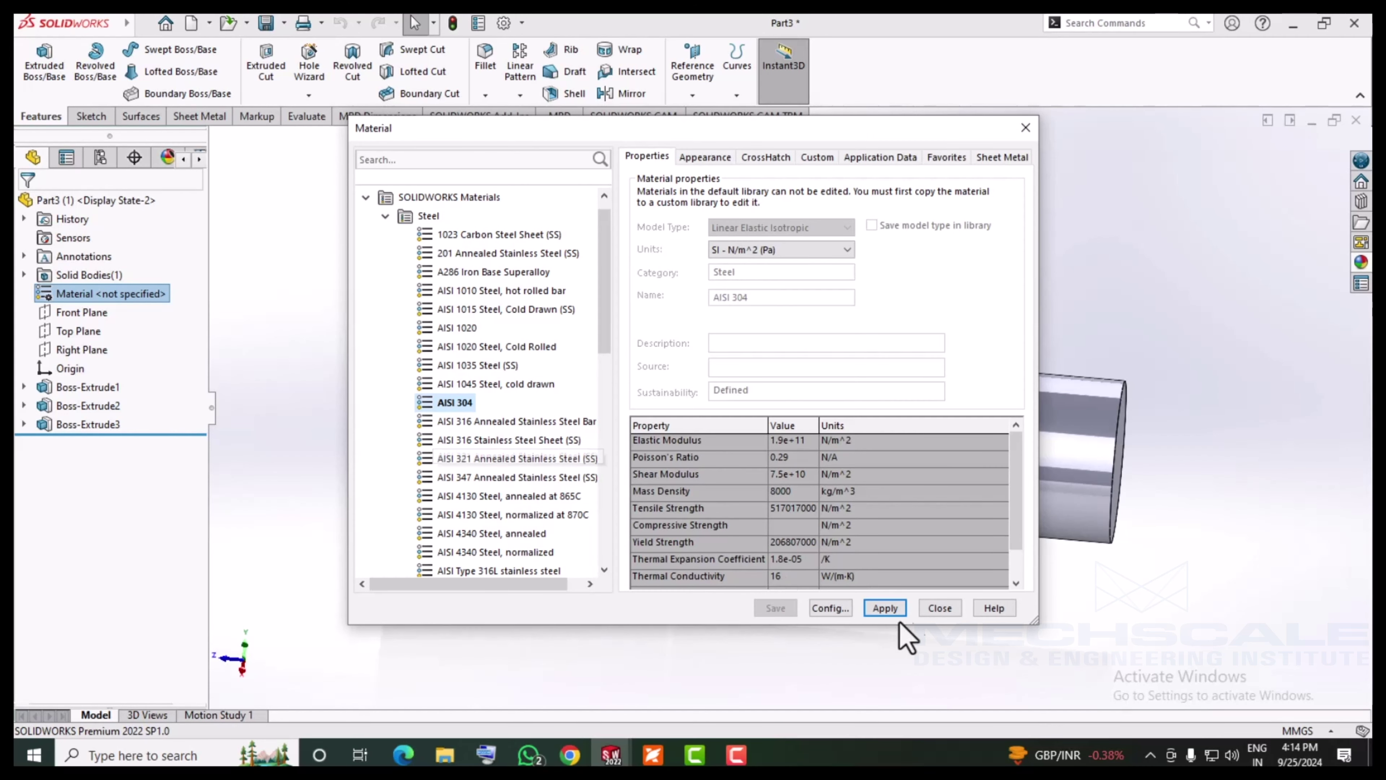
pyautogui.click(886, 608)
pyautogui.click(931, 612)
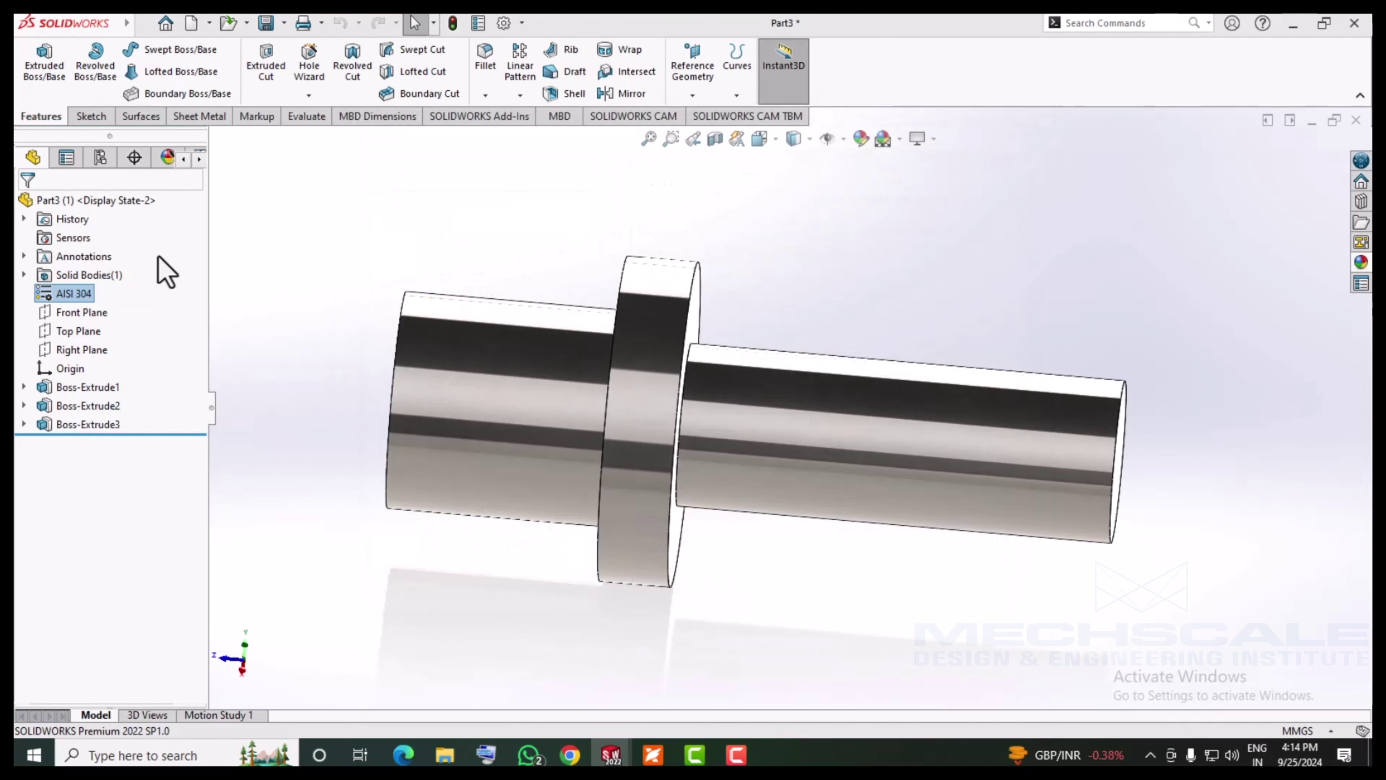
pyautogui.click(100, 157)
# Activate configuration 2 and bring up the part's material options in the feature tree
pyautogui.doubleClick(90, 246)
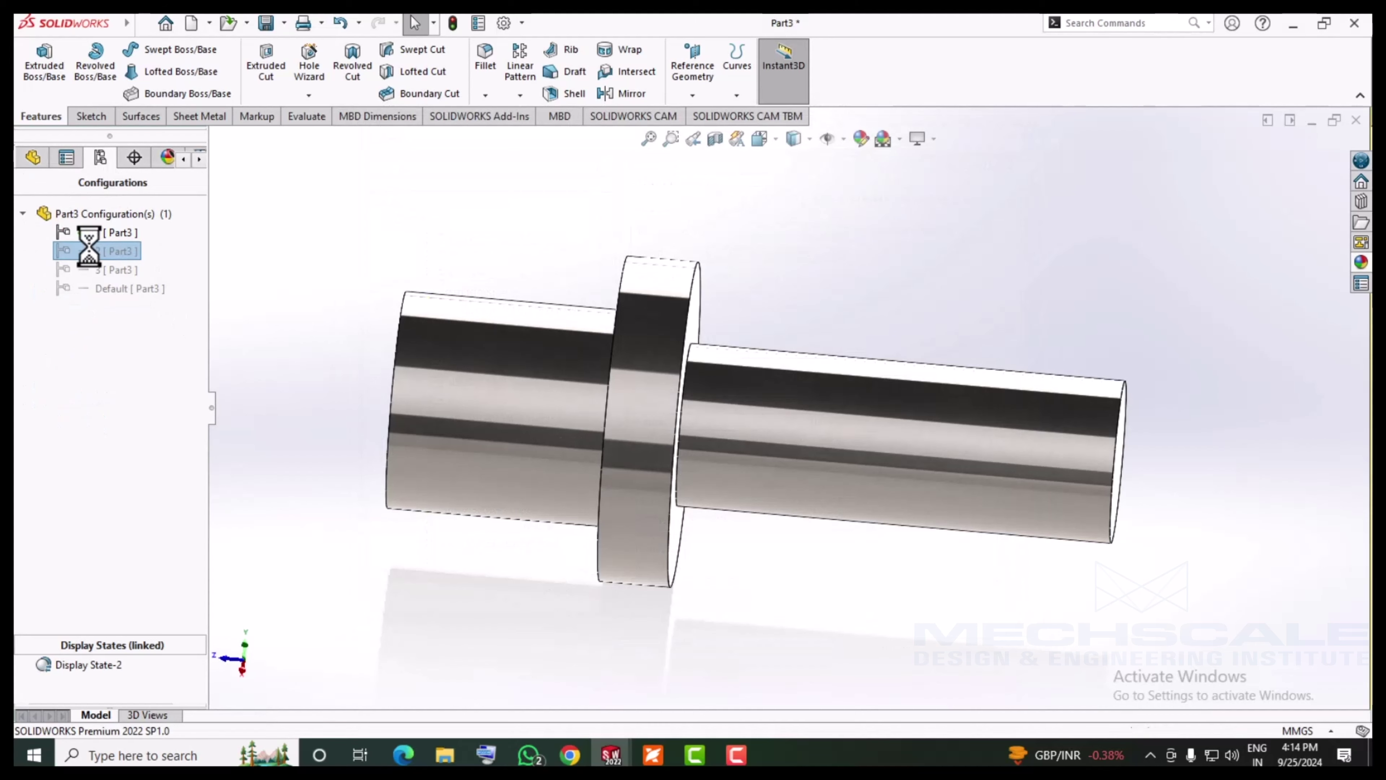
pyautogui.click(33, 157)
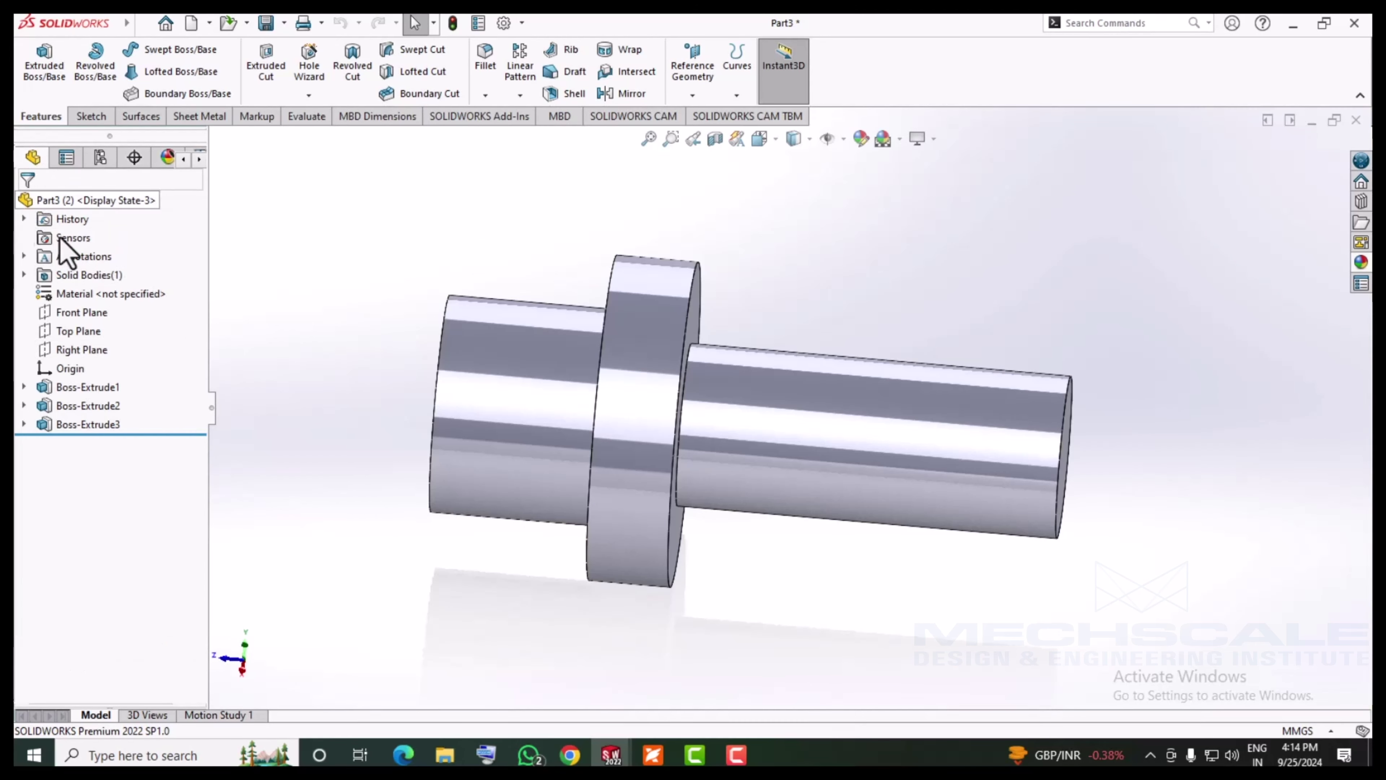
pyautogui.rightClick(68, 275)
pyautogui.press('Escape')
pyautogui.rightClick(60, 293)
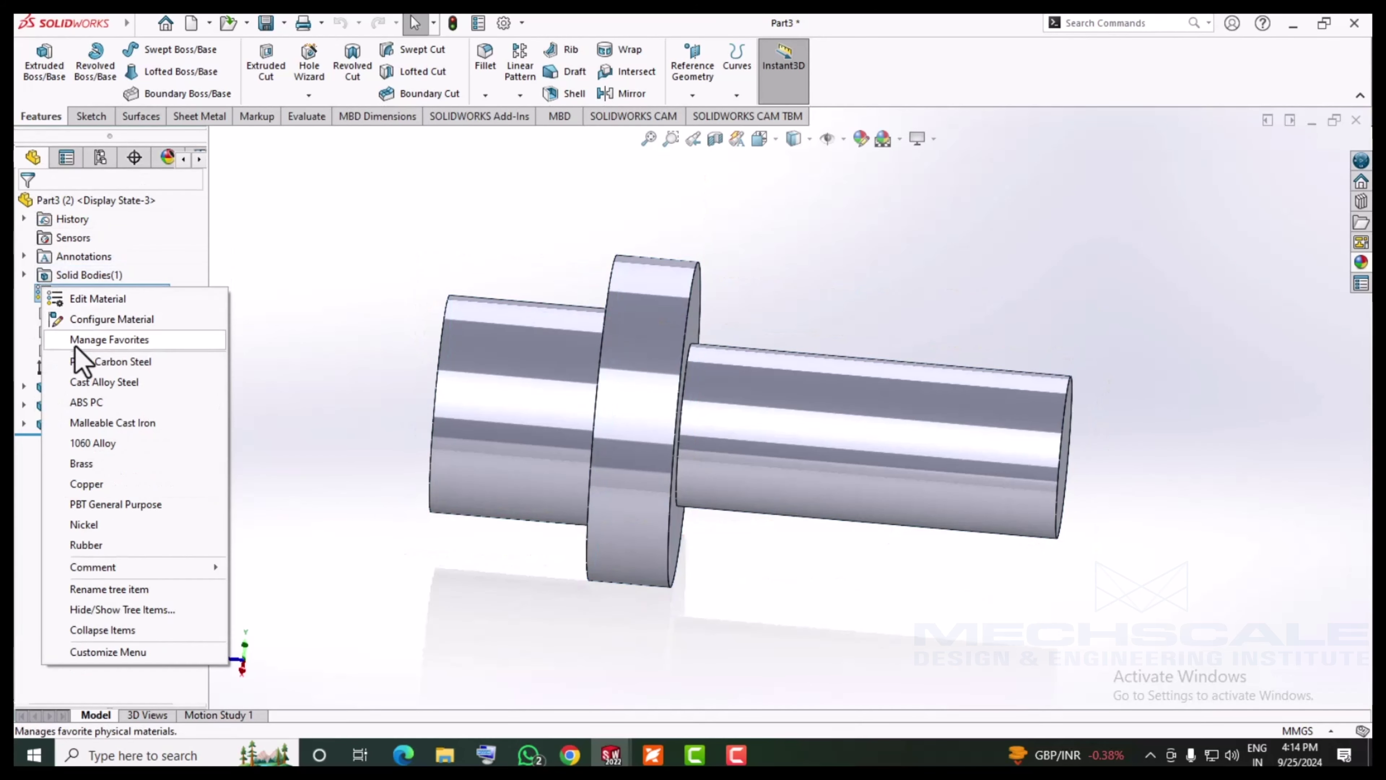
pyautogui.press('Escape')
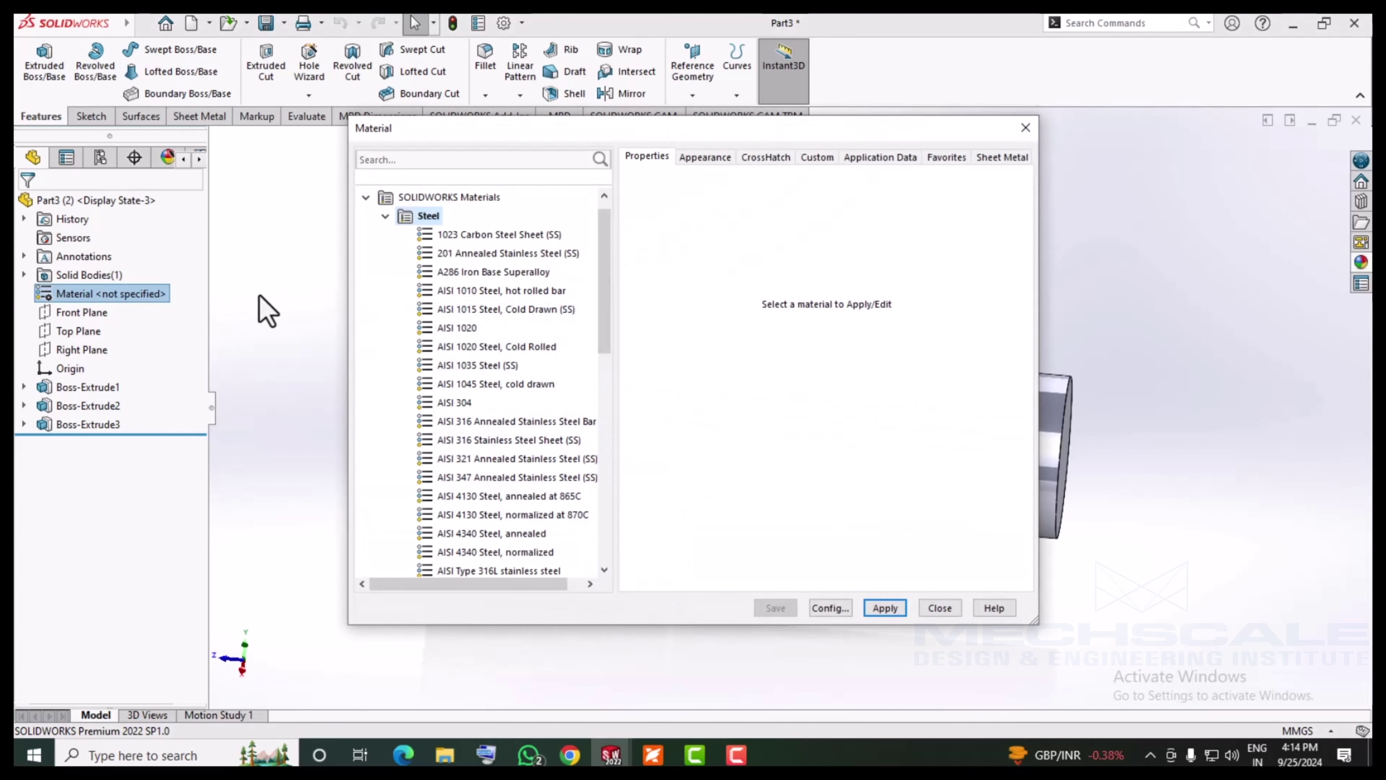
# Apply Alloy Steel as the material, close the library, and orbit the shaft
pyautogui.scroll(-3, 606, 322)
pyautogui.scroll(-3, 600, 382)
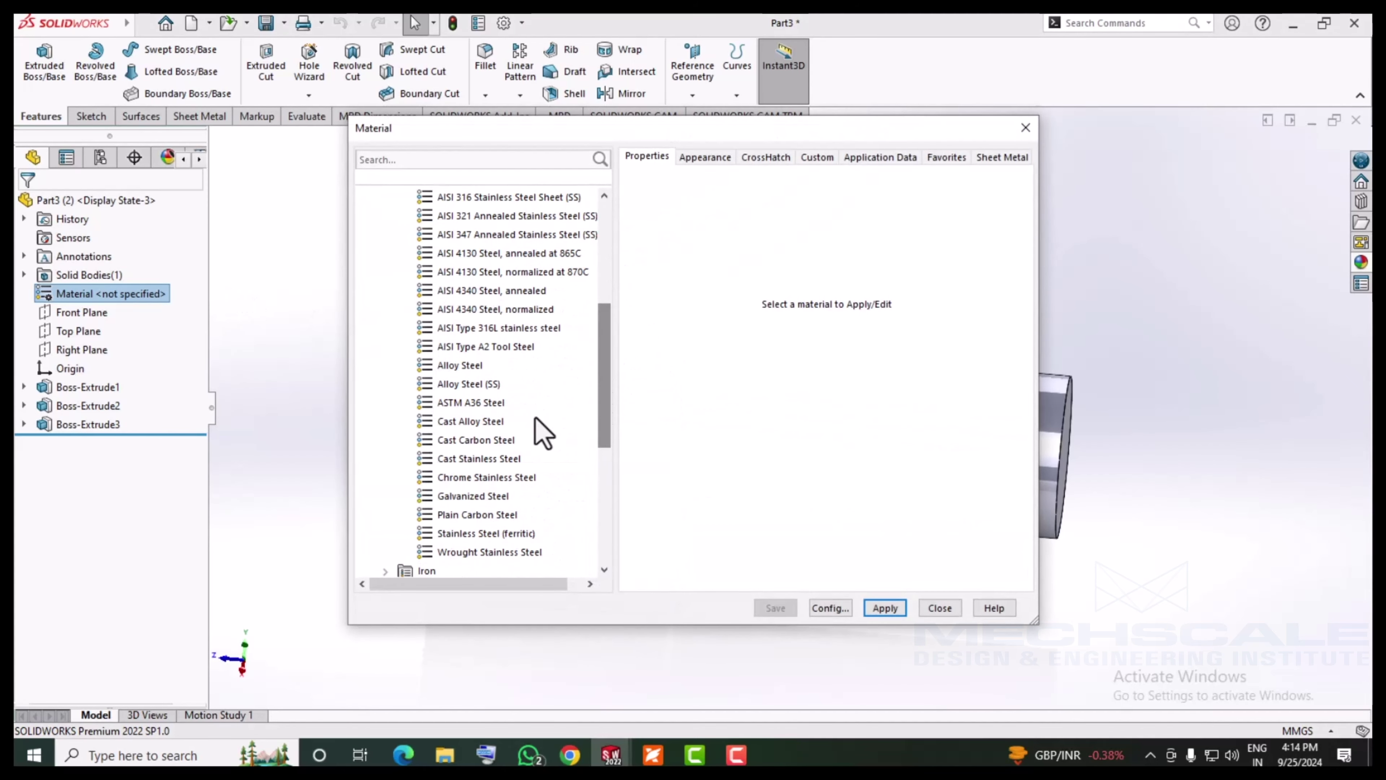
pyautogui.click(470, 366)
pyautogui.click(895, 609)
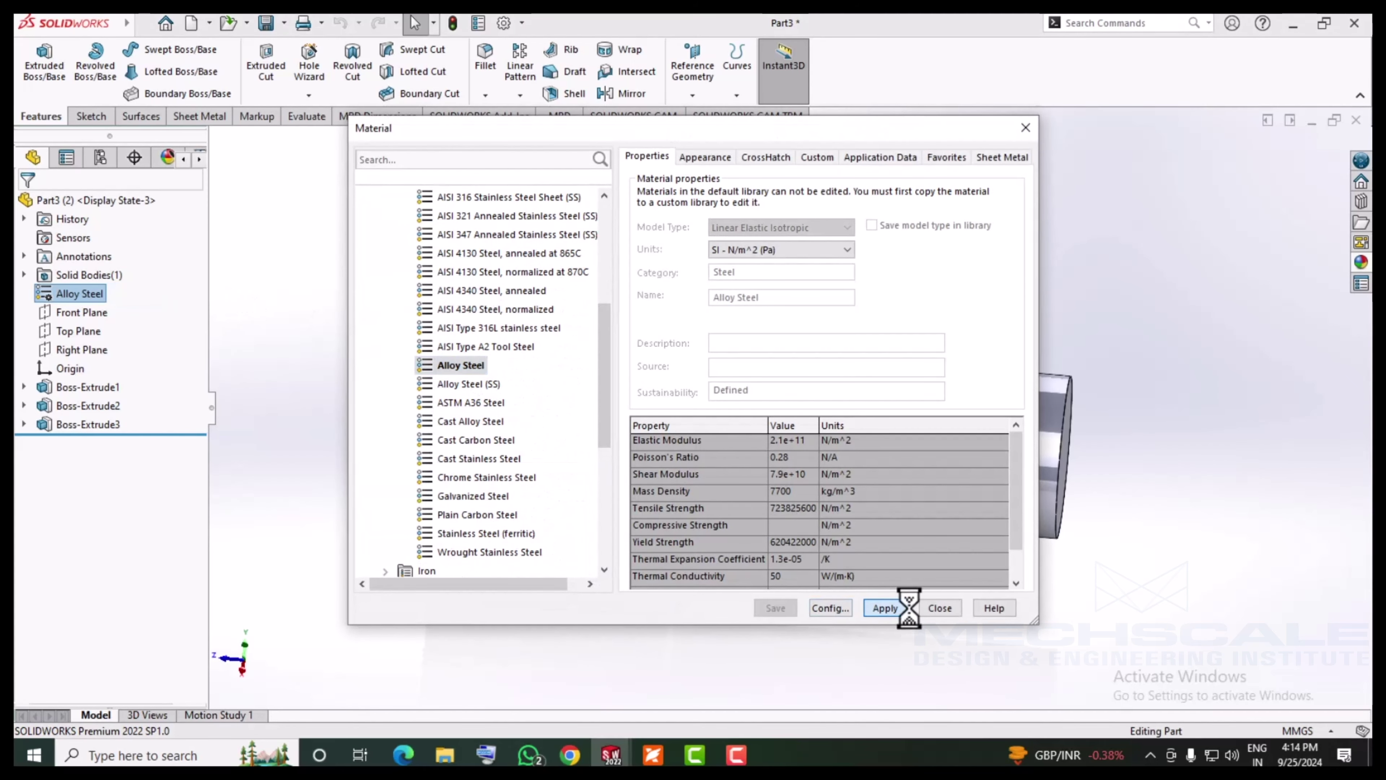
pyautogui.click(939, 608)
pyautogui.moveTo(331, 300)
pyautogui.mouseDown(button='middle')
pyautogui.moveTo(325, 313)
pyautogui.moveTo(560, 351)
pyautogui.moveTo(388, 339)
pyautogui.moveTo(334, 356)
pyautogui.moveTo(464, 449)
pyautogui.moveTo(310, 407)
pyautogui.mouseUp(button='middle')
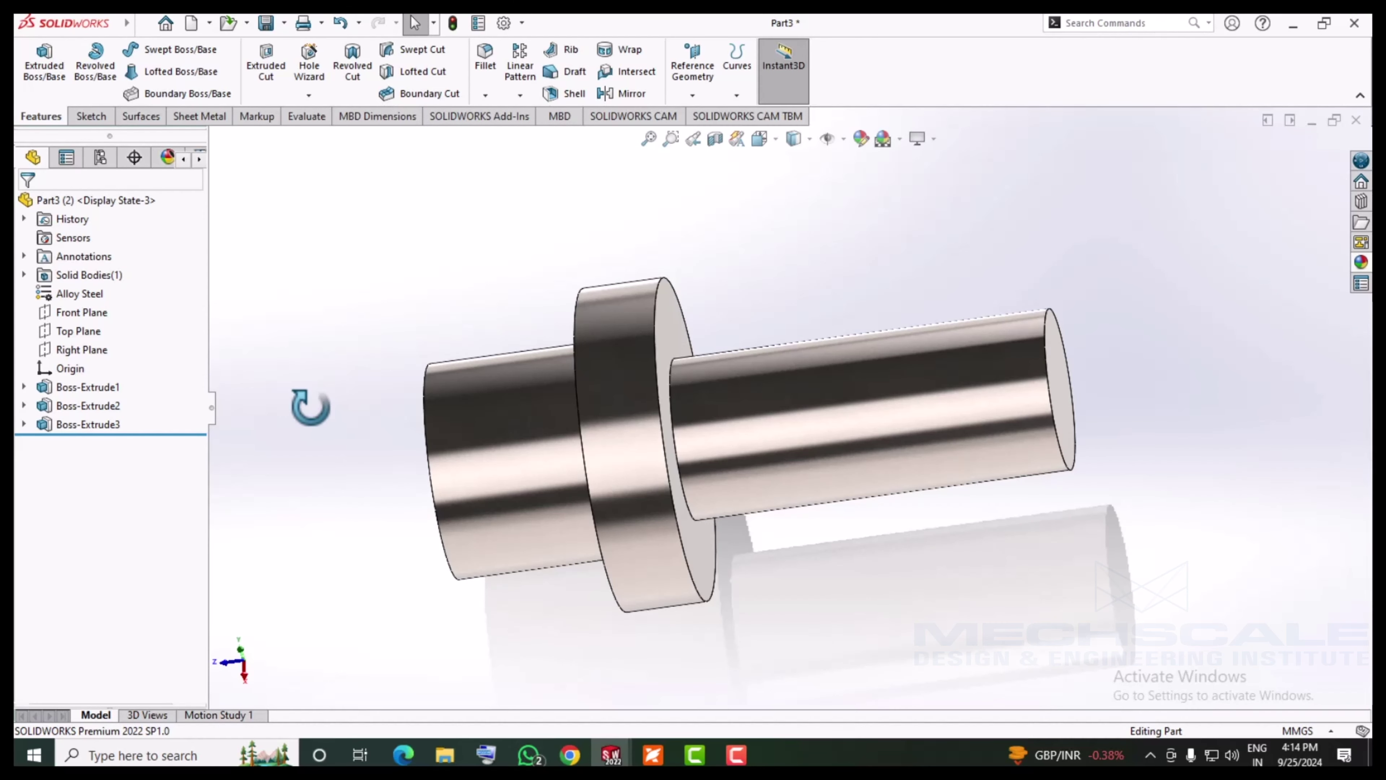